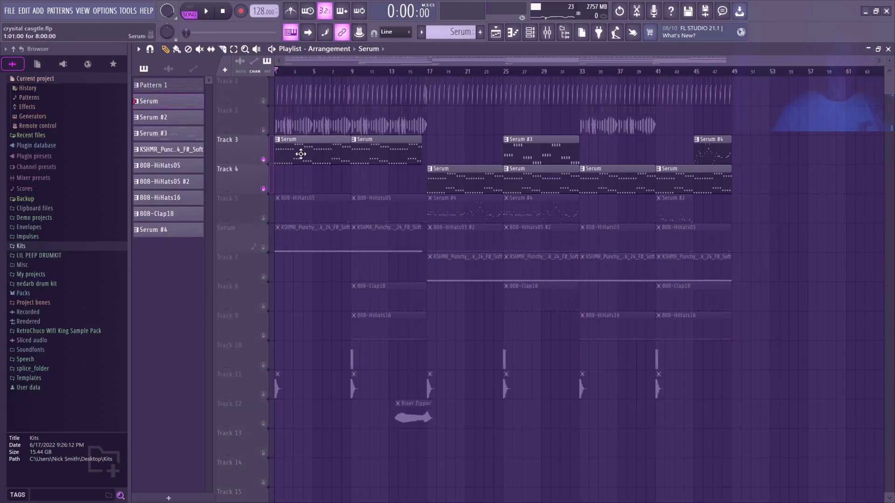
Step: Open the Serum pattern from Track 3 and examine its Serum synth's oscillator, envelope and effects settings
{"action": "double_click", "coordinate": [301, 153]}
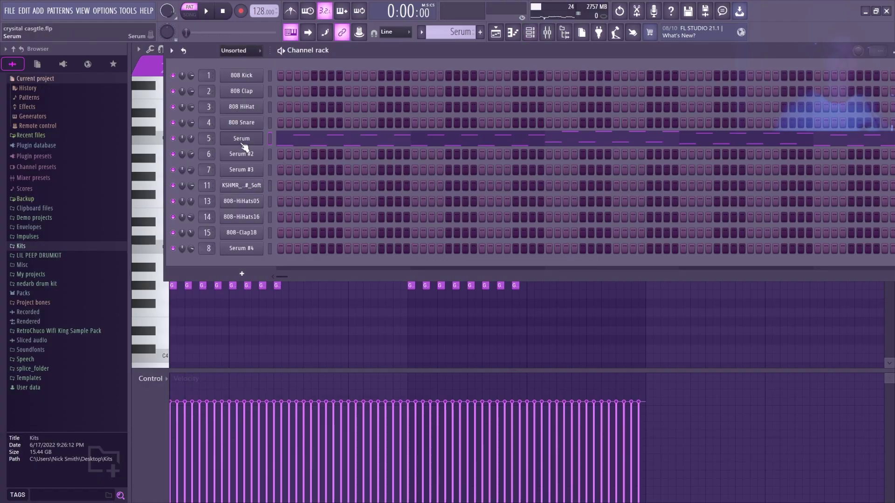
{"action": "left_click", "coordinate": [240, 139]}
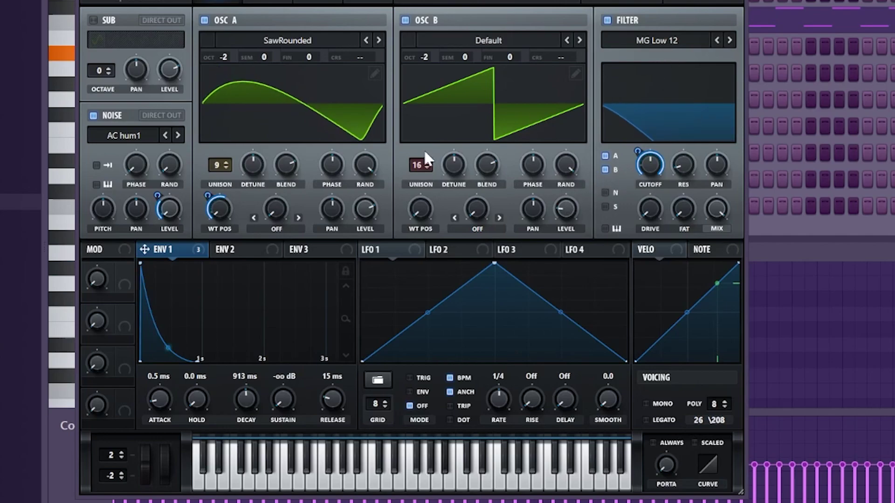
{"action": "left_click", "coordinate": [279, 3]}
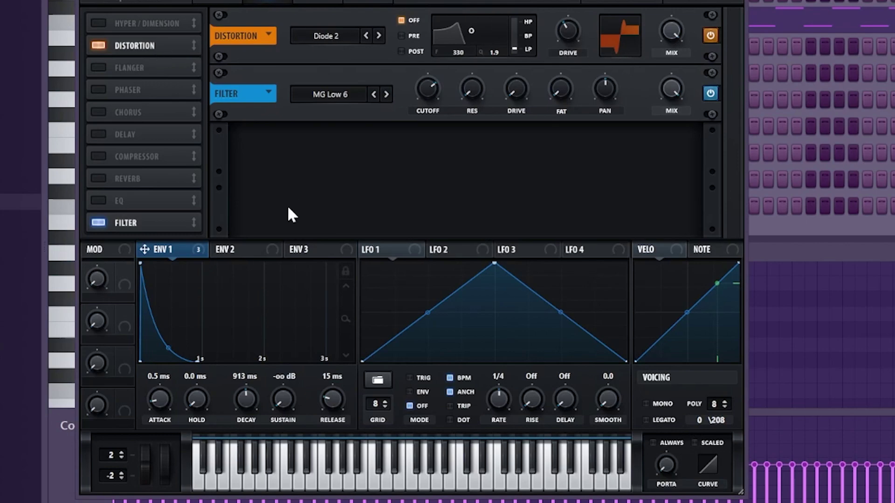
{"action": "left_click", "coordinate": [217, 3]}
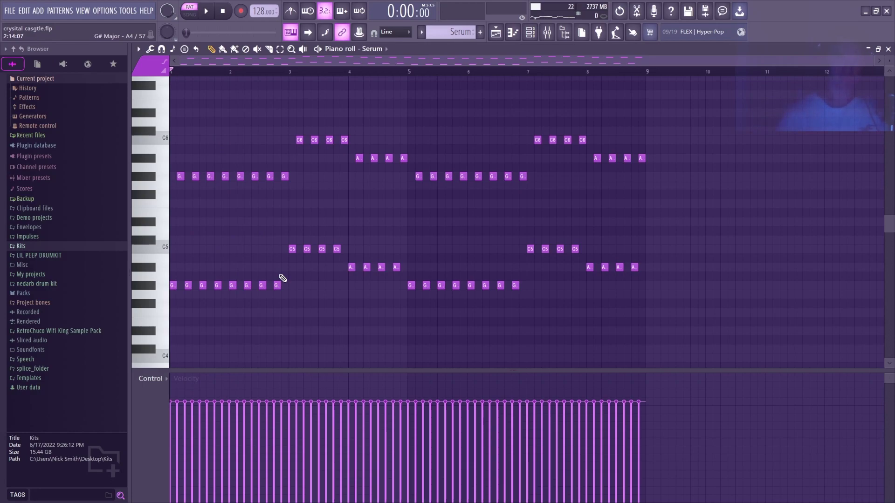
Step: Play back the Serum melody in the piano roll
{"action": "key", "text": "space"}
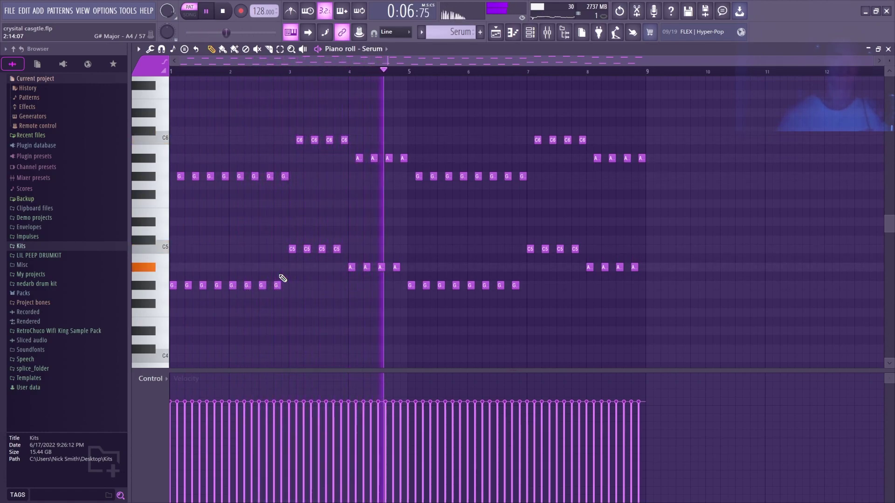
{"action": "key", "text": "space"}
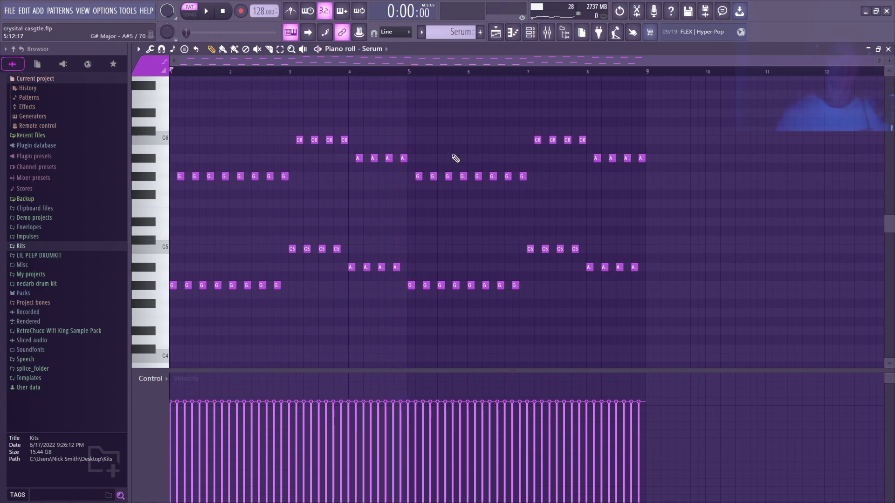
Step: Return to the playlist, open the 808-HiHats05 pattern on Track 5 in the piano roll and play it
{"action": "left_click", "coordinate": [495, 32]}
{"action": "scroll", "coordinate": [315, 62], "scroll_direction": "up", "scroll_amount": 4}
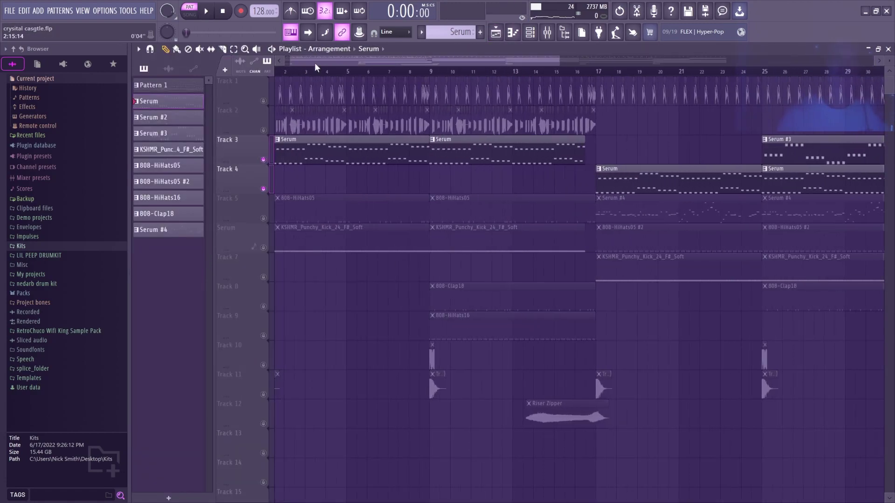
{"action": "scroll", "coordinate": [314, 63], "scroll_direction": "up", "scroll_amount": 3}
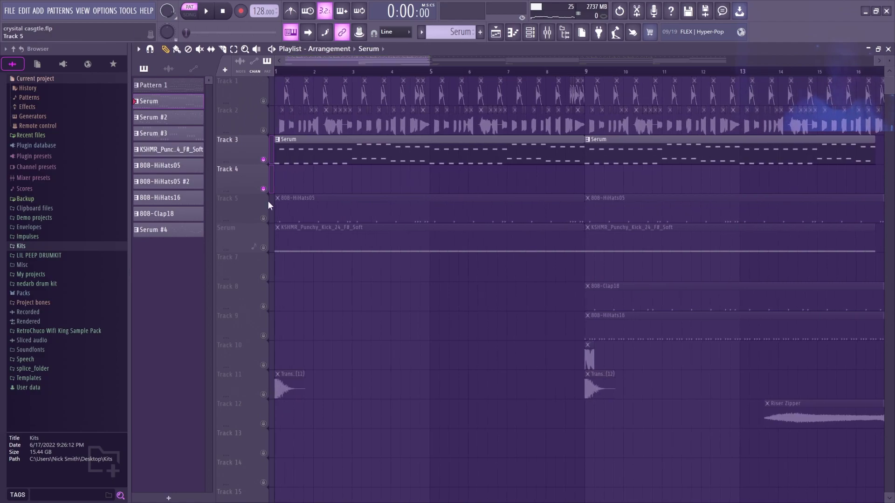
{"action": "scroll", "coordinate": [350, 75], "scroll_direction": "down", "scroll_amount": 6}
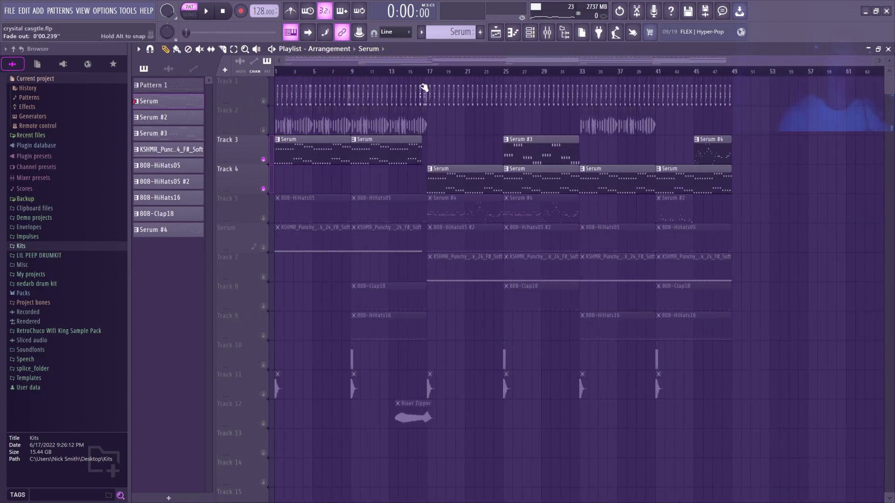
{"action": "scroll", "coordinate": [275, 186], "scroll_direction": "up", "scroll_amount": 4}
{"action": "scroll", "coordinate": [267, 192], "scroll_direction": "down", "scroll_amount": 1}
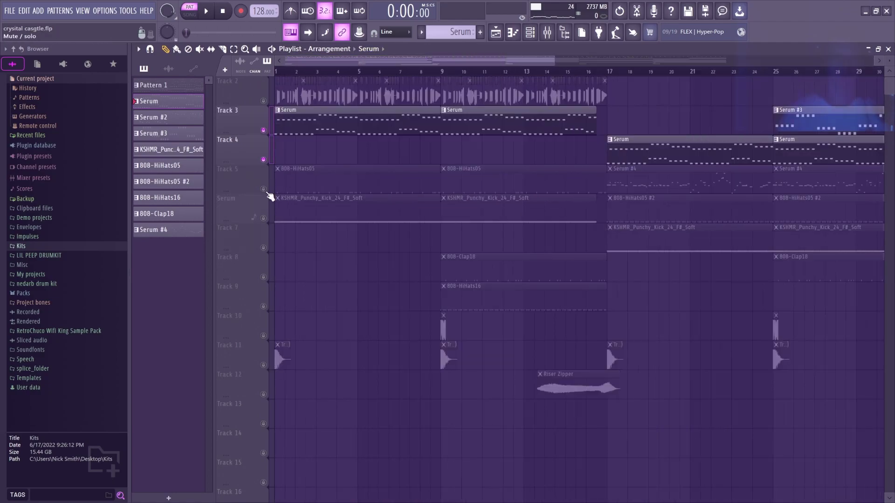
{"action": "double_click", "coordinate": [316, 185]}
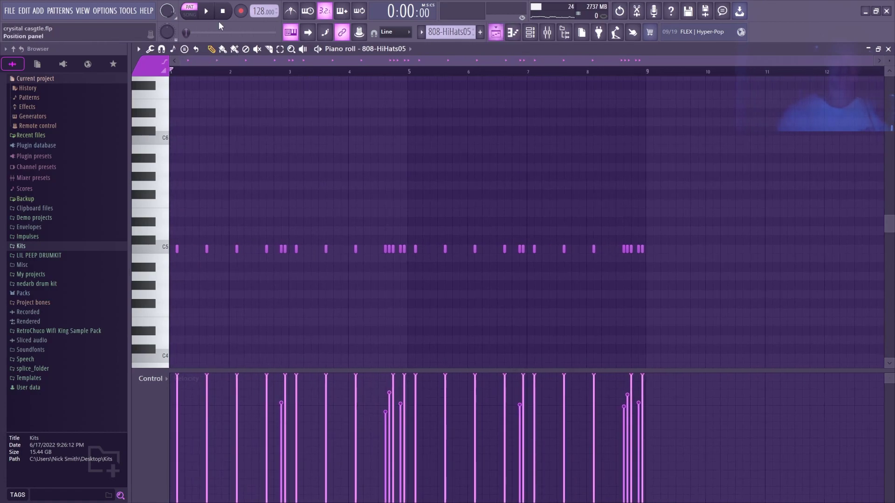
{"action": "left_click", "coordinate": [206, 12]}
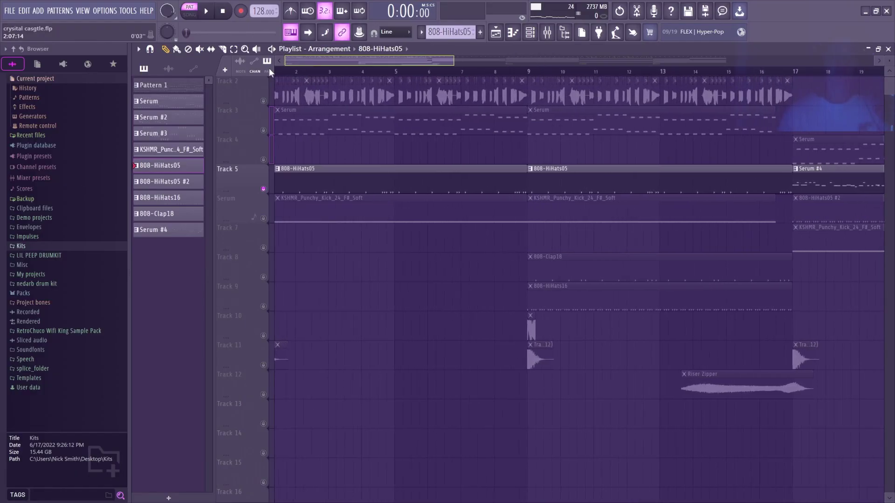
Step: Examine the KSHMR_Punchy_Kick_24_F#_Soft notes in the piano roll, then return to the playlist and play the kick with the 808-HiHats05 track
{"action": "left_click", "coordinate": [340, 212]}
{"action": "double_click", "coordinate": [354, 214]}
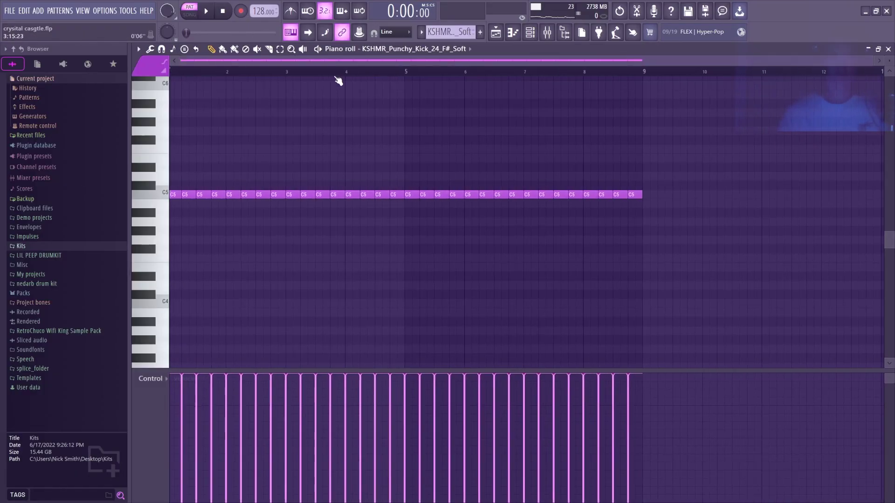
{"action": "left_click", "coordinate": [495, 31]}
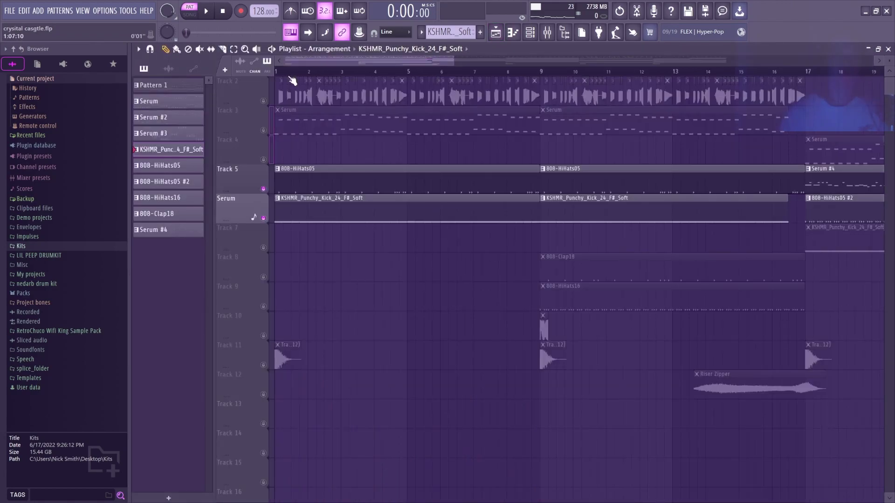
{"action": "scroll", "coordinate": [327, 78], "scroll_direction": "down", "scroll_amount": 3}
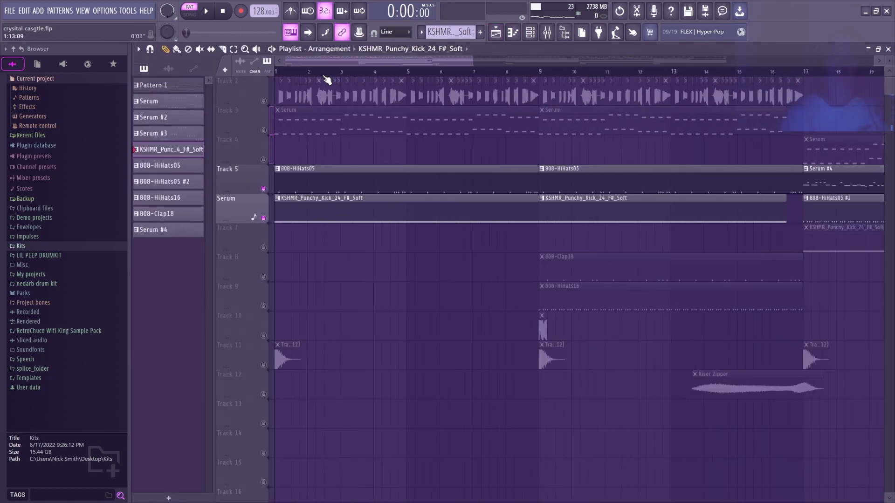
{"action": "key", "text": "space"}
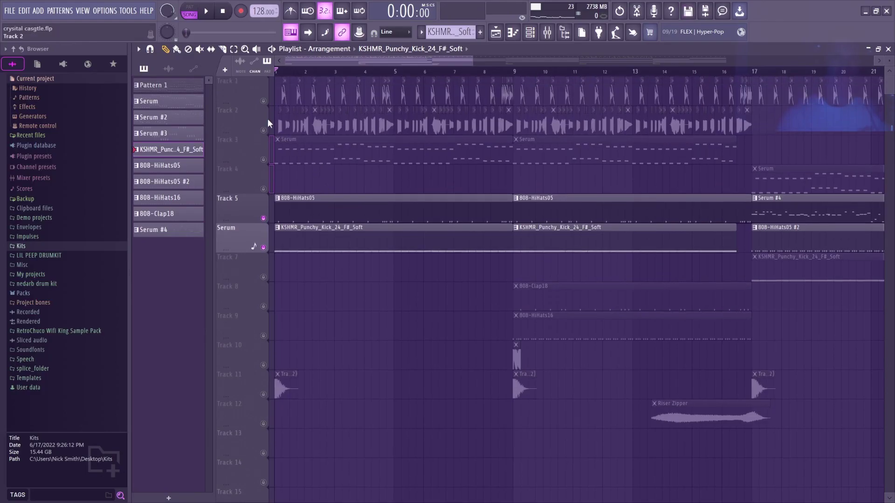
Step: Solo Track 1, examine the settings of its KSHMR_112_drum_fill_short_snare_roll_80s clip and play the snare hits
{"action": "left_click", "coordinate": [281, 102]}
{"action": "scroll", "coordinate": [283, 101], "scroll_direction": "up", "scroll_amount": 4}
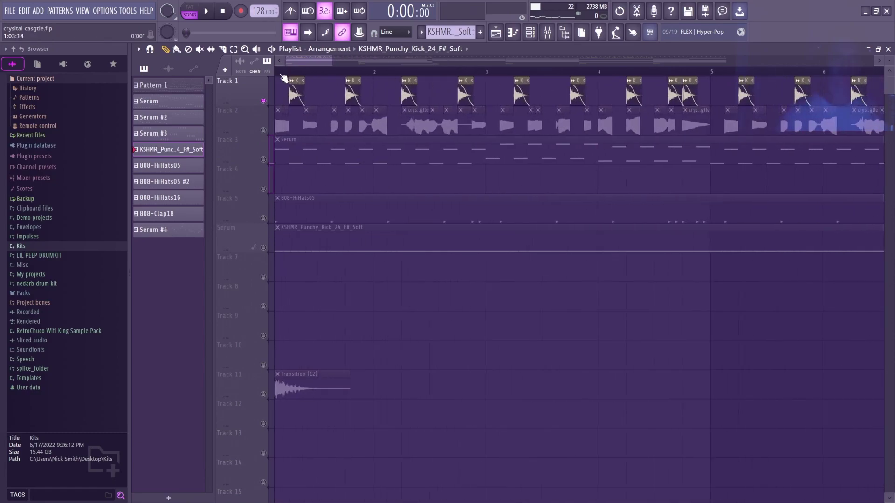
{"action": "double_click", "coordinate": [296, 100]}
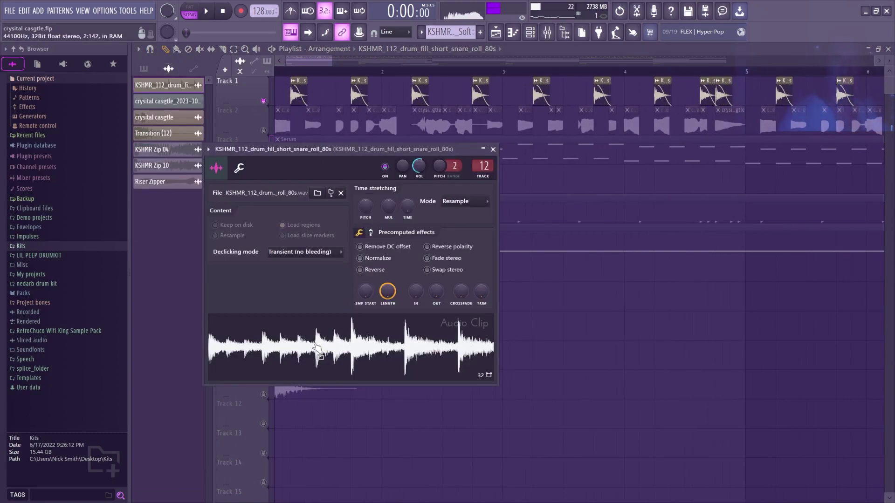
{"action": "left_click", "coordinate": [492, 149]}
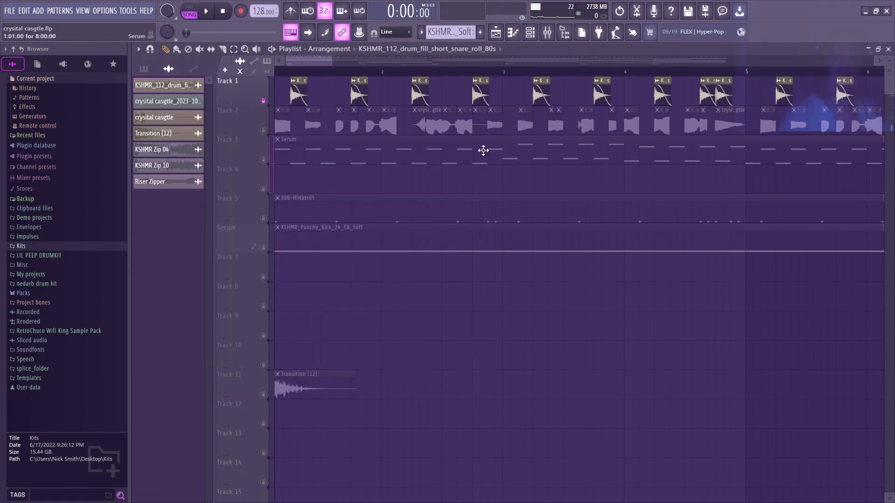
{"action": "left_click_drag", "start_coordinate": [301, 59], "coordinate": [284, 61]}
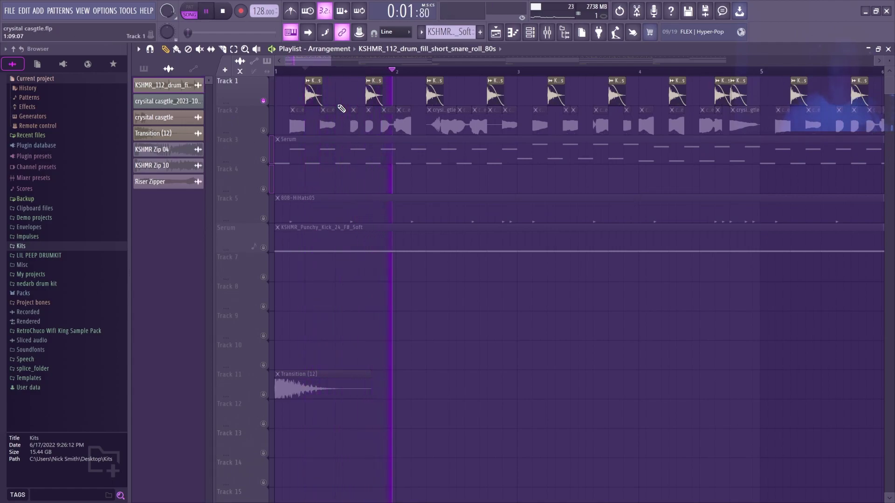
Step: Unmute the hi-hat and kick tracks alongside the Track 1 snare and play the drums together
{"action": "scroll", "coordinate": [278, 220], "scroll_direction": "down", "scroll_amount": 5}
{"action": "left_click", "coordinate": [263, 218]}
{"action": "left_click", "coordinate": [264, 248]}
{"action": "left_click", "coordinate": [334, 249]}
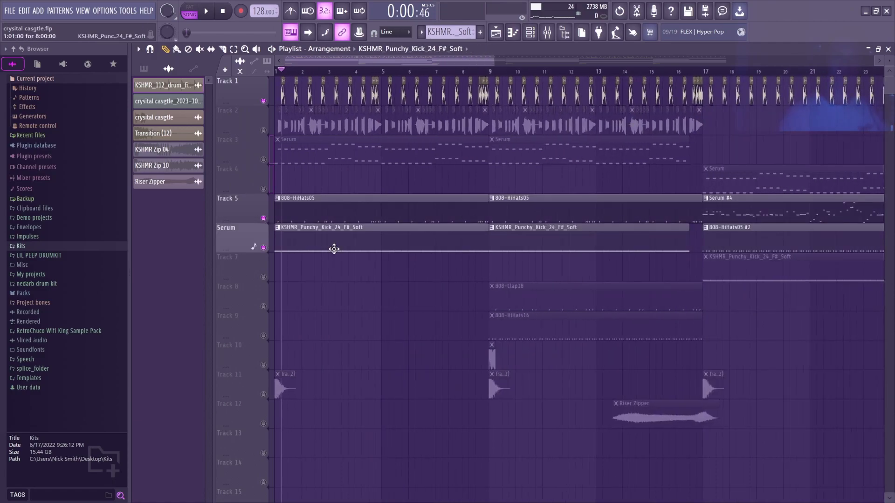
{"action": "key", "text": "space"}
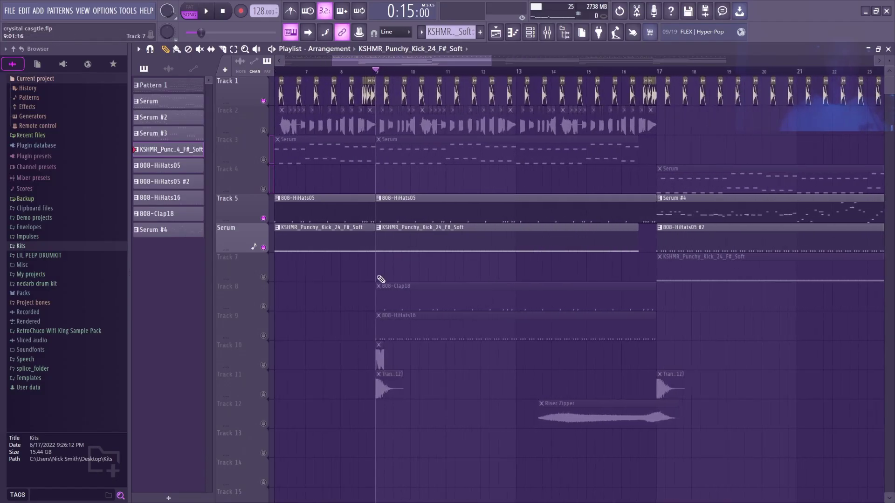
Step: Solo Track 8, open its 808-Clap18 pattern in the piano roll and play it in pattern mode
{"action": "scroll", "coordinate": [377, 278], "scroll_direction": "down", "scroll_amount": 2}
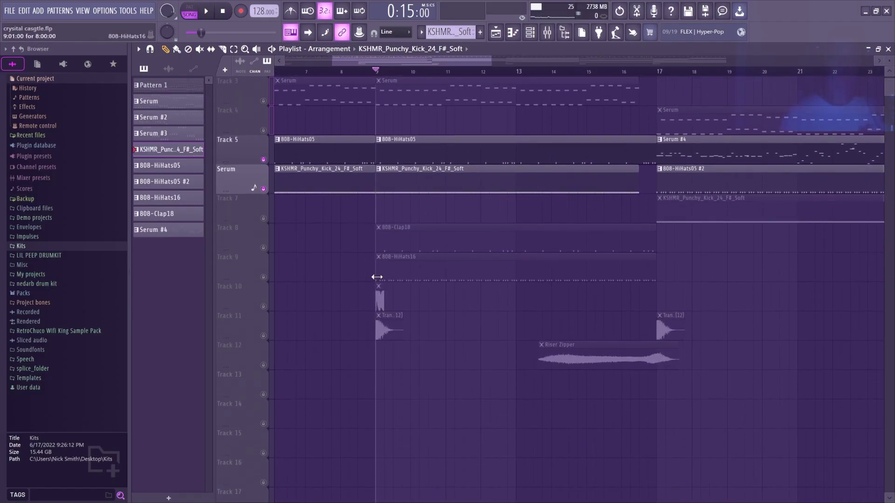
{"action": "scroll", "coordinate": [410, 275], "scroll_direction": "up", "scroll_amount": 2}
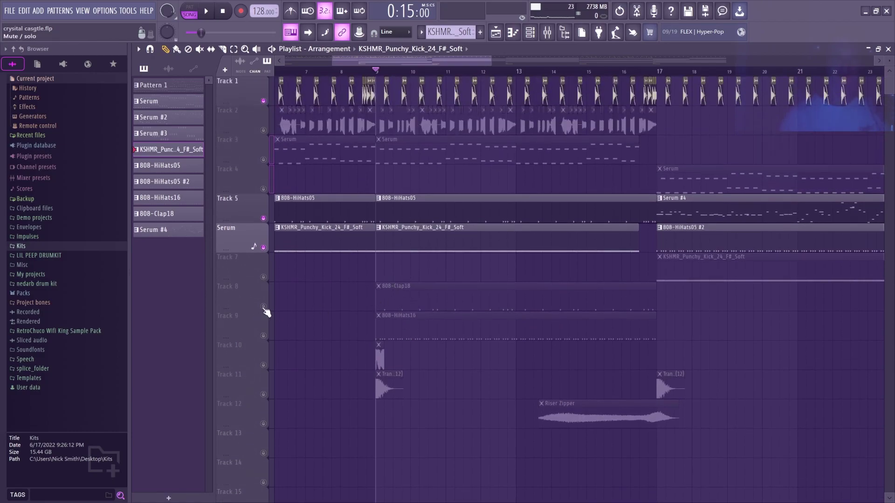
{"action": "right_click", "coordinate": [263, 306]}
{"action": "double_click", "coordinate": [423, 298]}
{"action": "left_click", "coordinate": [191, 12]}
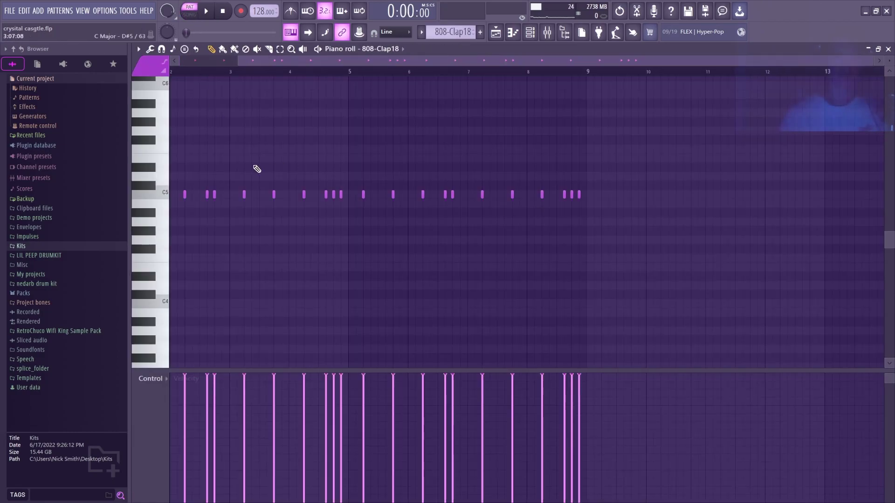
{"action": "left_click_drag", "start_coordinate": [302, 61], "coordinate": [268, 69]}
{"action": "scroll", "coordinate": [241, 60], "scroll_direction": "up", "scroll_amount": 3}
{"action": "key", "text": "space"}
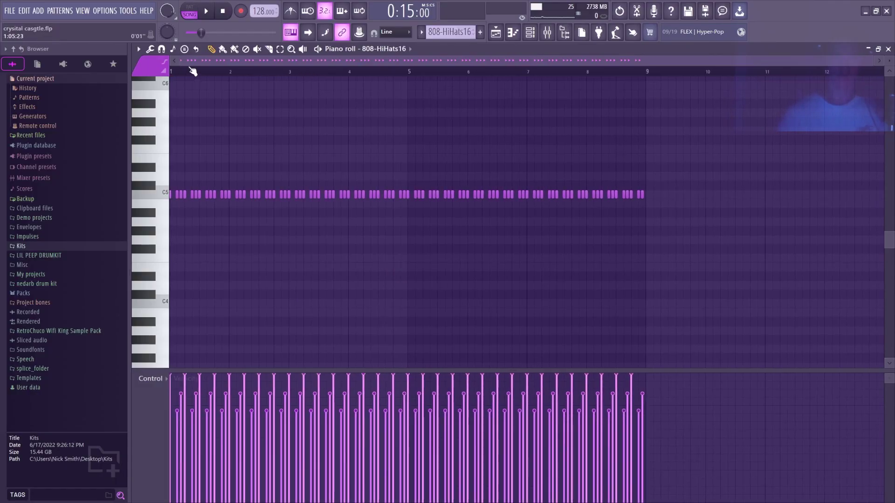
Step: Examine the notes and velocities of the 808-HiHats16 pattern in the piano roll and play it
{"action": "scroll", "coordinate": [227, 63], "scroll_direction": "up", "scroll_amount": 3}
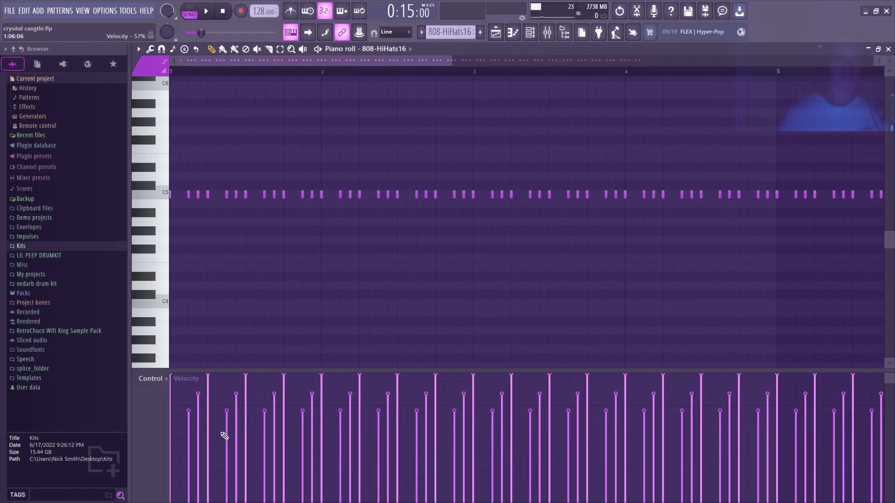
{"action": "scroll", "coordinate": [335, 113], "scroll_direction": "down", "scroll_amount": 5}
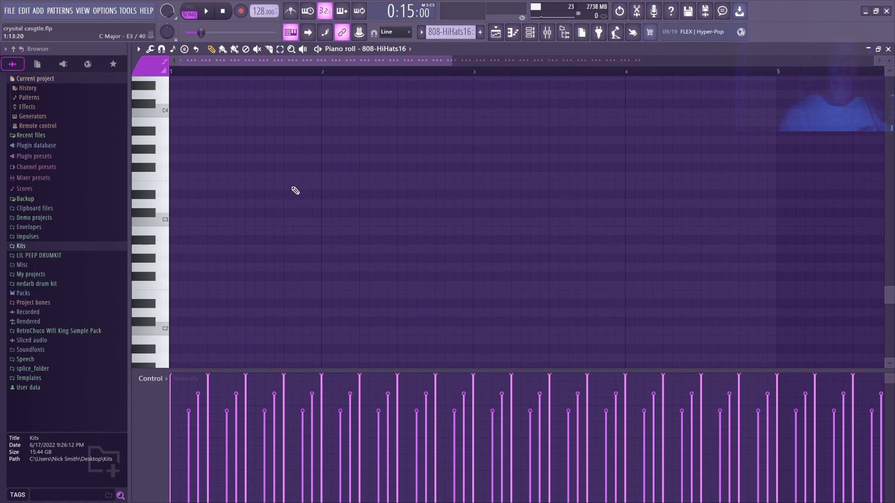
{"action": "scroll", "coordinate": [286, 217], "scroll_direction": "up", "scroll_amount": 4}
{"action": "key", "text": "space"}
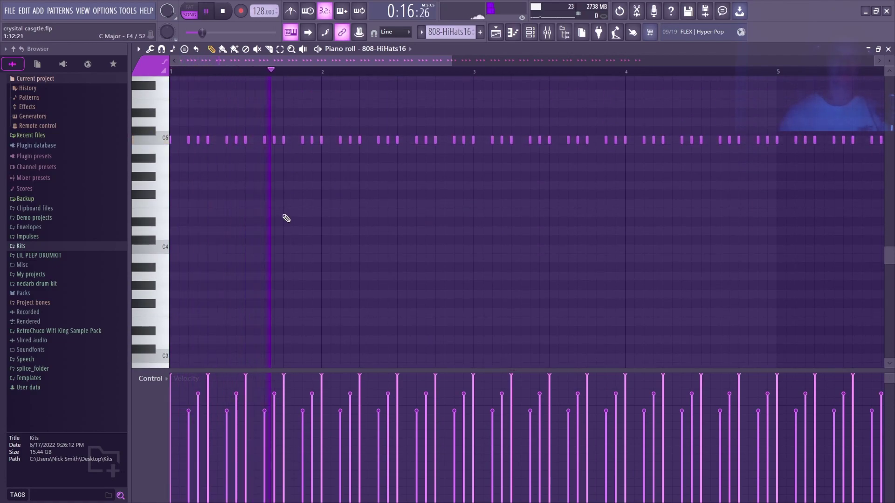
{"action": "key", "text": "space"}
Step: Return to the playlist, unmute Tracks 1, 3, 4, 5, 8 and the kick's Serum track alongside Track 9, and play them together
{"action": "key", "text": "F5"}
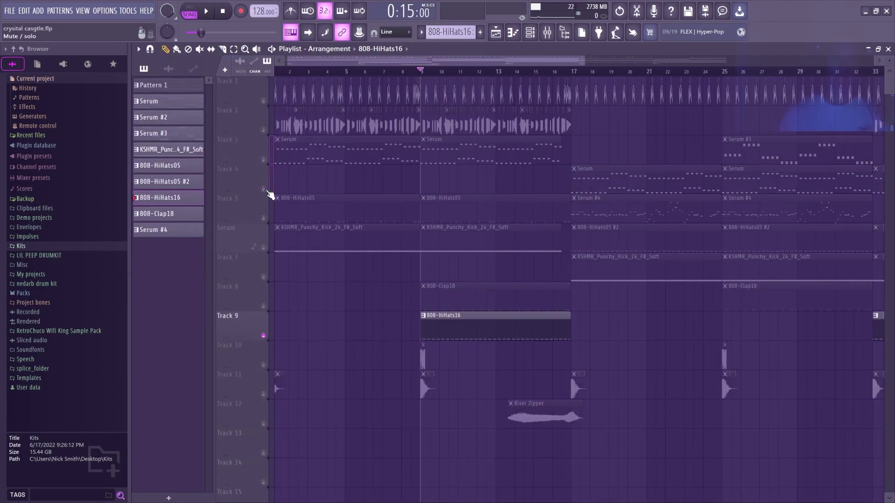
{"action": "left_click_drag", "start_coordinate": [264, 169], "coordinate": [272, 251]}
{"action": "left_click", "coordinate": [263, 101]}
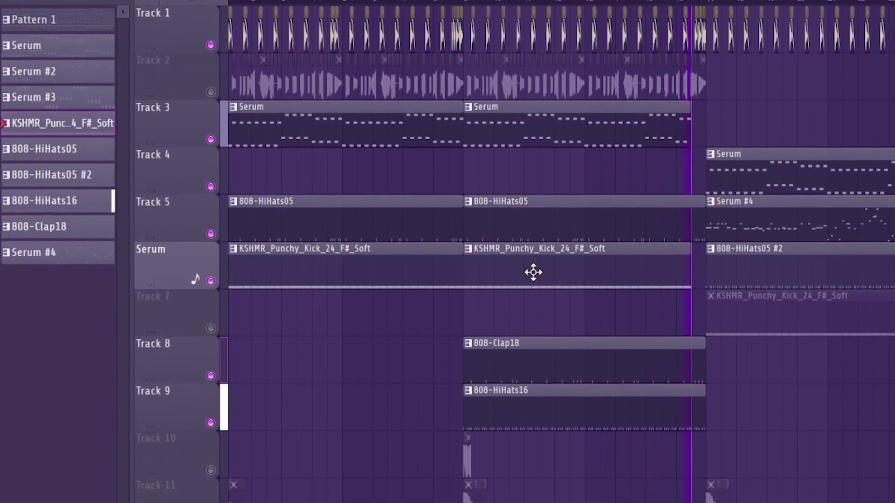
{"action": "key", "text": "space"}
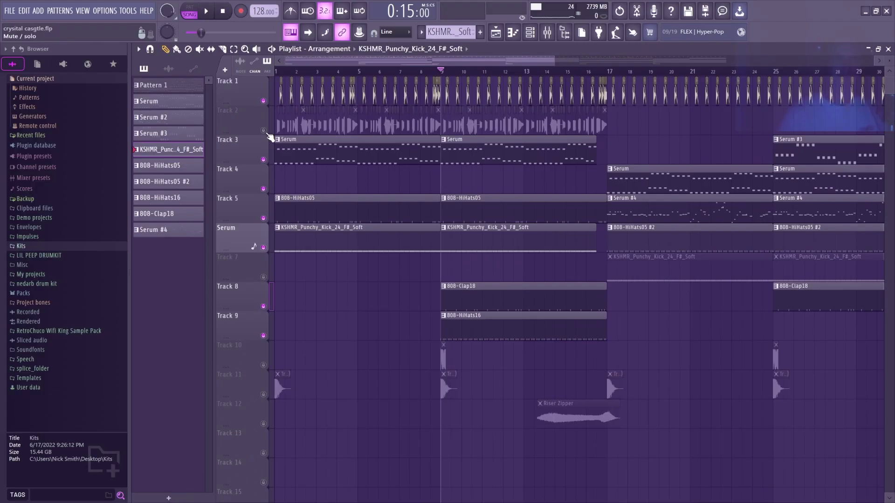
Step: Solo the chopped audio on Track 2 and list the project's audio clips in the picker
{"action": "right_click", "coordinate": [264, 130]}
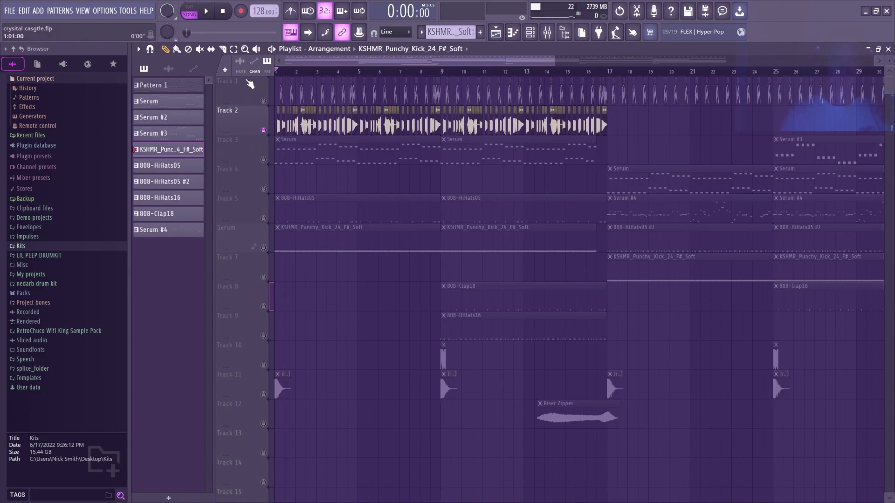
{"action": "scroll", "coordinate": [289, 73], "scroll_direction": "up", "scroll_amount": 4}
{"action": "scroll", "coordinate": [289, 74], "scroll_direction": "down", "scroll_amount": 7}
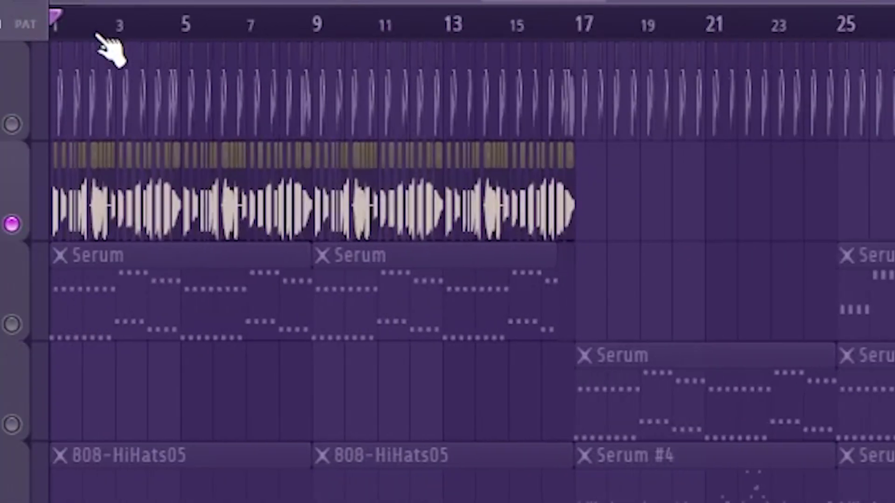
{"action": "left_click", "coordinate": [168, 69]}
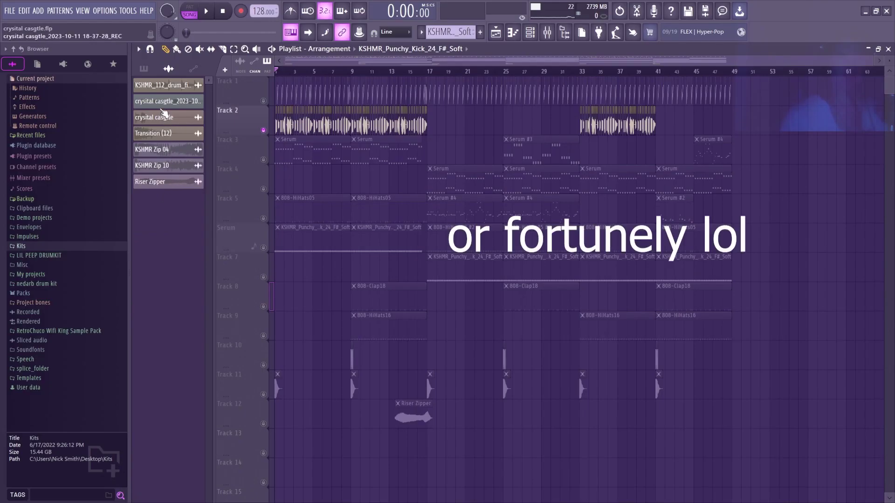
Step: Place the crysital casgtle audio clip at the start of Track 14 and solo that track
{"action": "scroll", "coordinate": [409, 209], "scroll_direction": "down", "scroll_amount": 5}
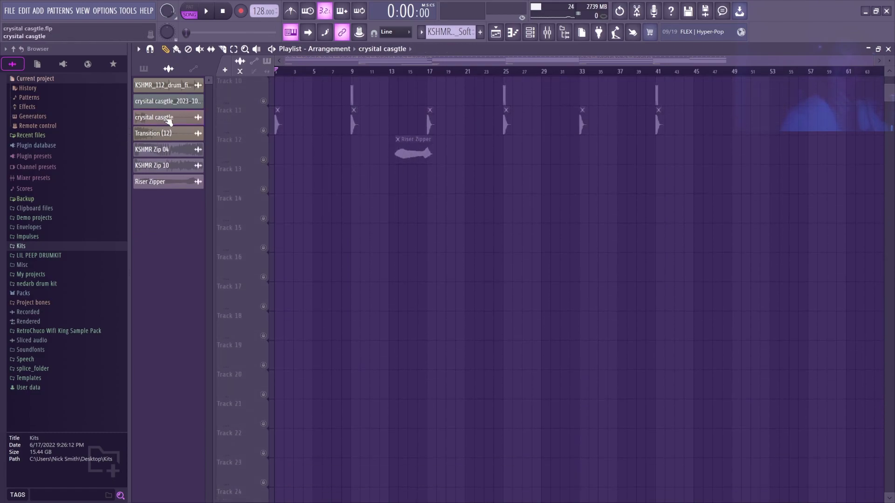
{"action": "left_click_drag", "start_coordinate": [166, 122], "coordinate": [300, 216]}
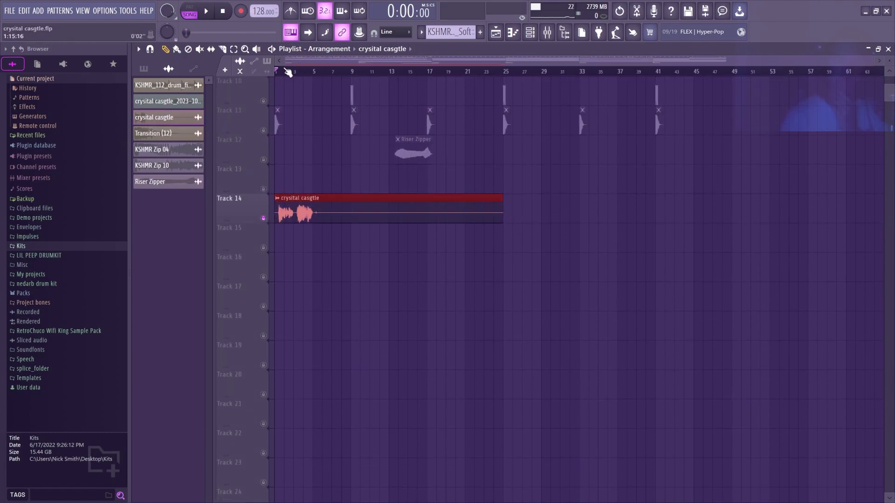
{"action": "scroll", "coordinate": [287, 72], "scroll_direction": "up", "scroll_amount": 3}
{"action": "scroll", "coordinate": [296, 74], "scroll_direction": "up", "scroll_amount": 3}
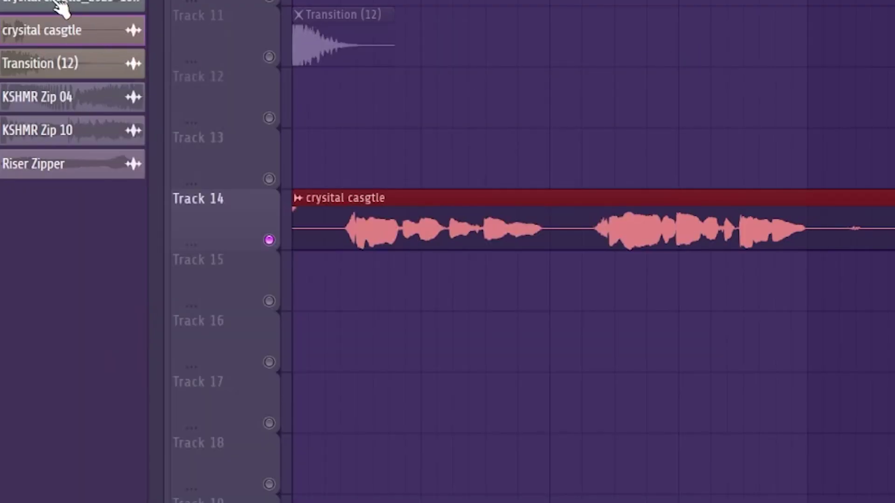
{"action": "left_click", "coordinate": [61, 6]}
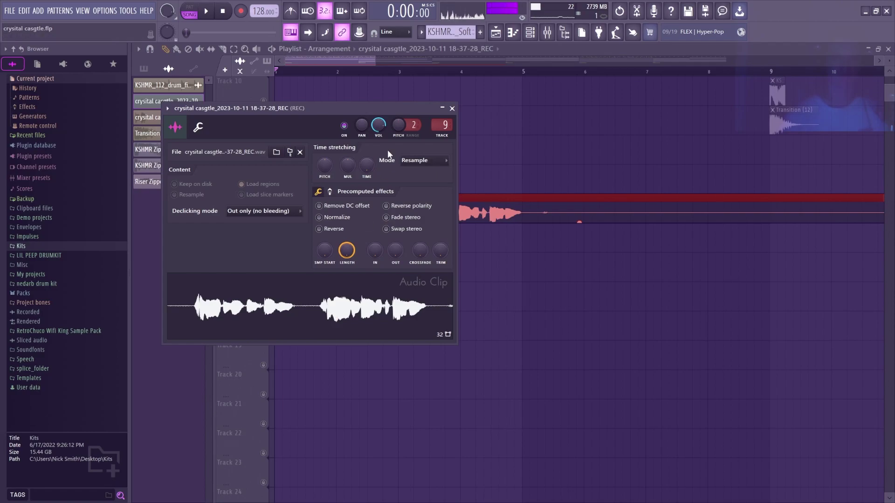
{"action": "left_click", "coordinate": [452, 109]}
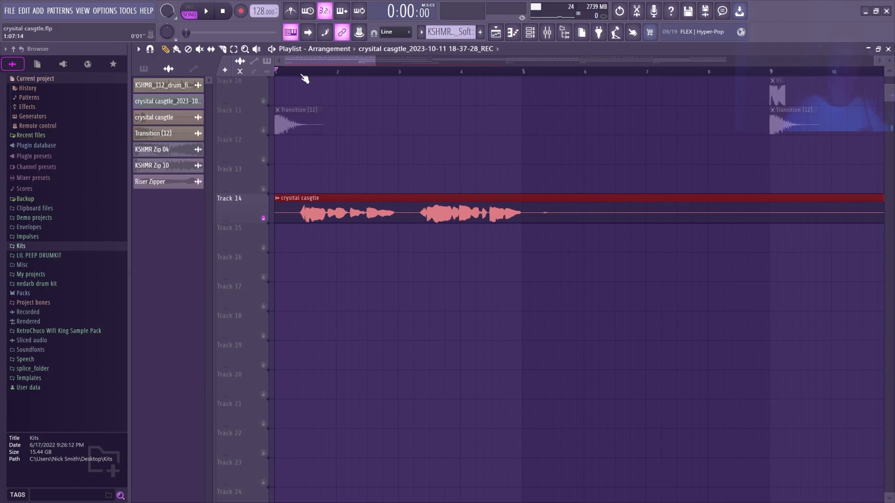
{"action": "scroll", "coordinate": [302, 75], "scroll_direction": "down", "scroll_amount": 3}
{"action": "scroll", "coordinate": [307, 66], "scroll_direction": "up", "scroll_amount": 3}
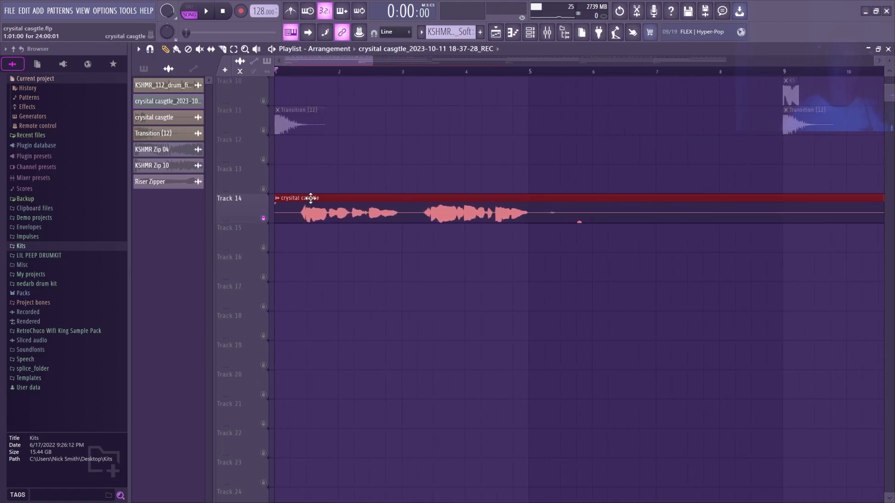
Step: Open Melodyne on the REC mixer insert, inspect the formant shift of all notes and play the vocal
{"action": "scroll", "coordinate": [303, 74], "scroll_direction": "down", "scroll_amount": 2}
{"action": "left_click", "coordinate": [549, 33]}
{"action": "left_click", "coordinate": [830, 82]}
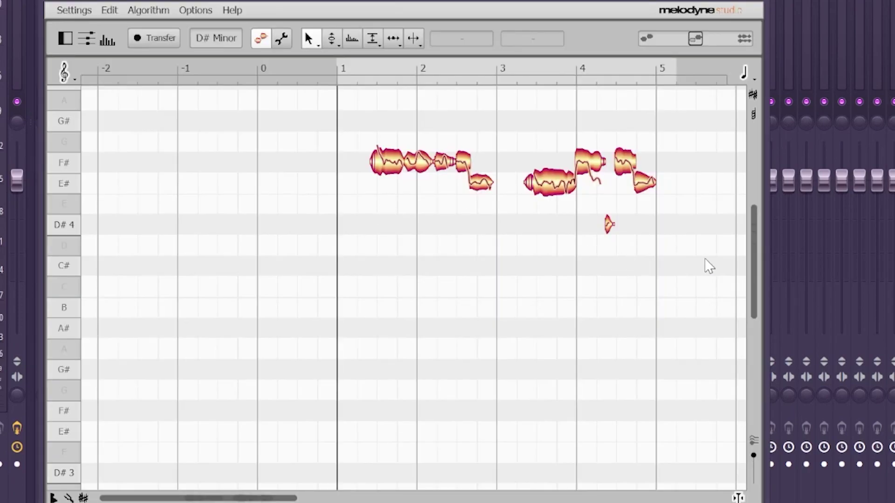
{"action": "left_click_drag", "start_coordinate": [689, 273], "coordinate": [369, 119]}
{"action": "right_click", "coordinate": [386, 169]}
{"action": "left_click", "coordinate": [403, 169]}
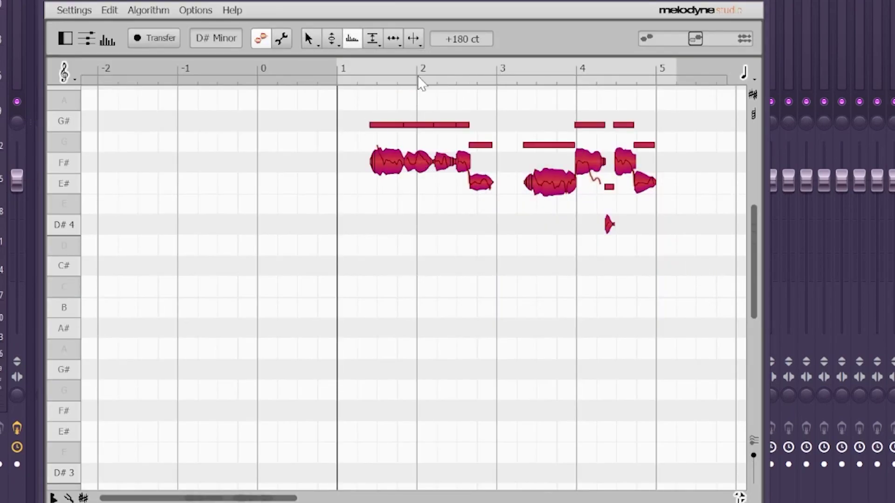
{"action": "left_click", "coordinate": [309, 40]}
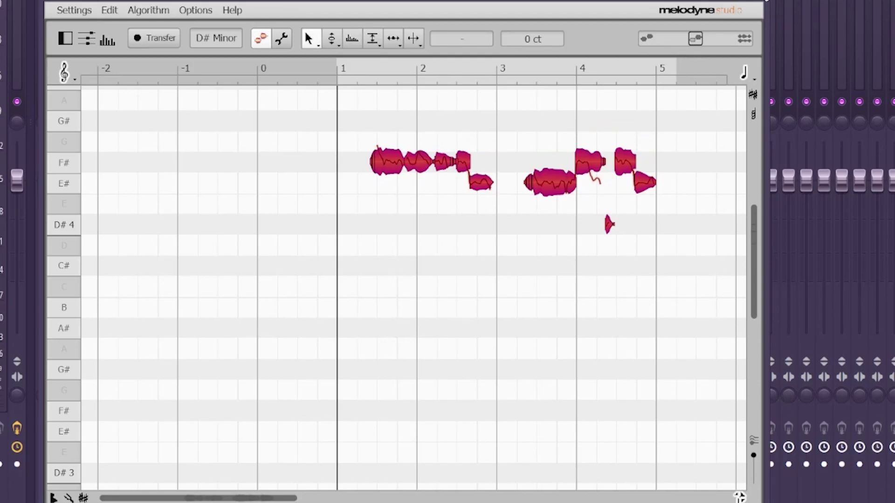
{"action": "left_click", "coordinate": [760, 1]}
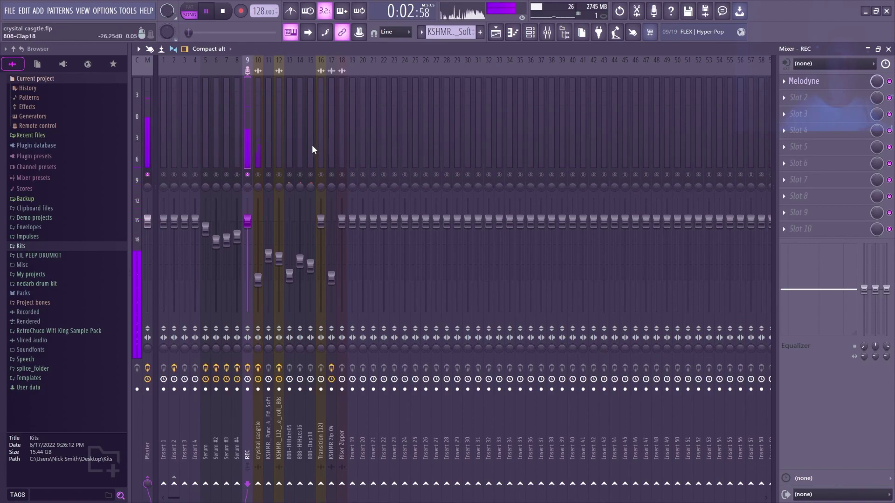
{"action": "key", "text": "space"}
Step: Return to the playlist and examine the time-stretching settings of the crysital casgtle clip on Track 14
{"action": "left_click", "coordinate": [490, 35]}
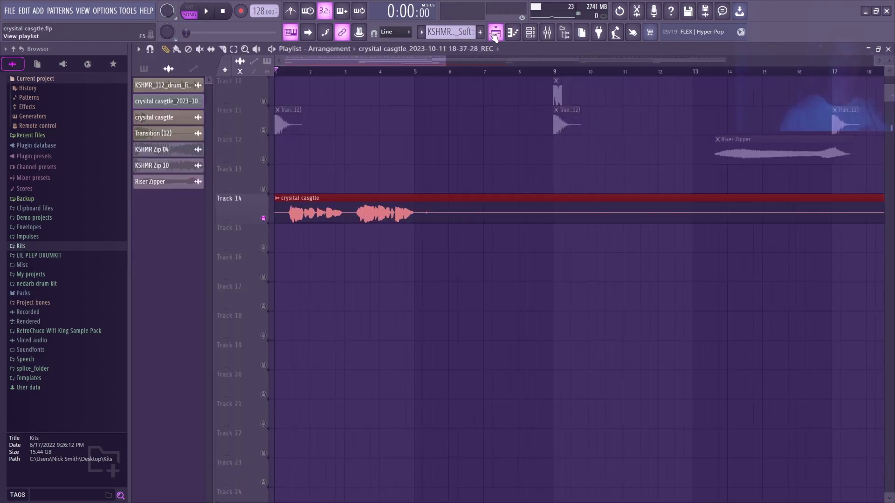
{"action": "double_click", "coordinate": [299, 219]}
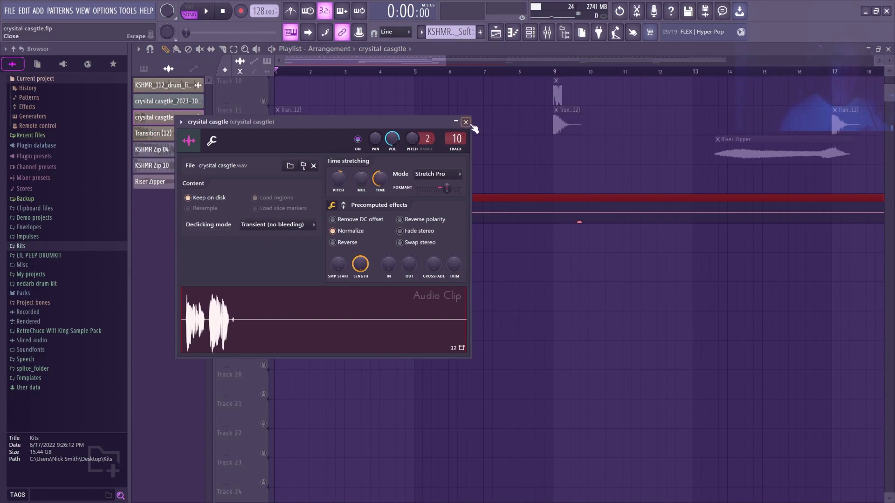
{"action": "left_click", "coordinate": [466, 122]}
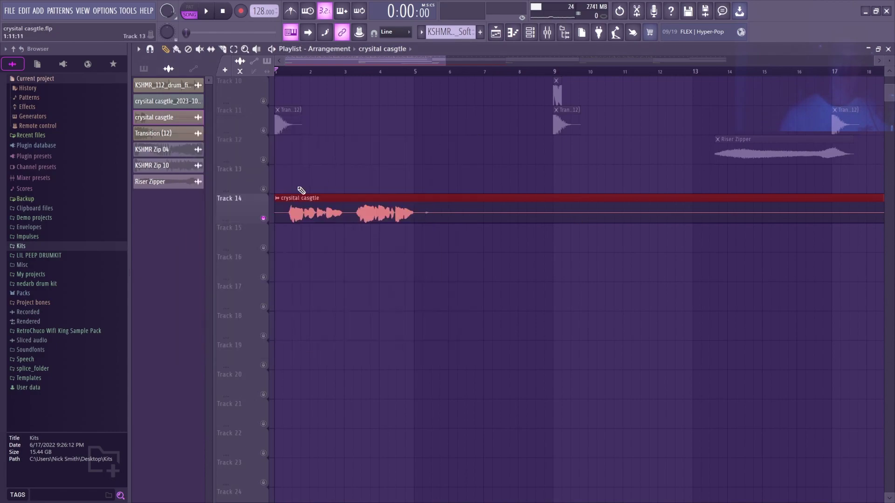
{"action": "double_click", "coordinate": [324, 216]}
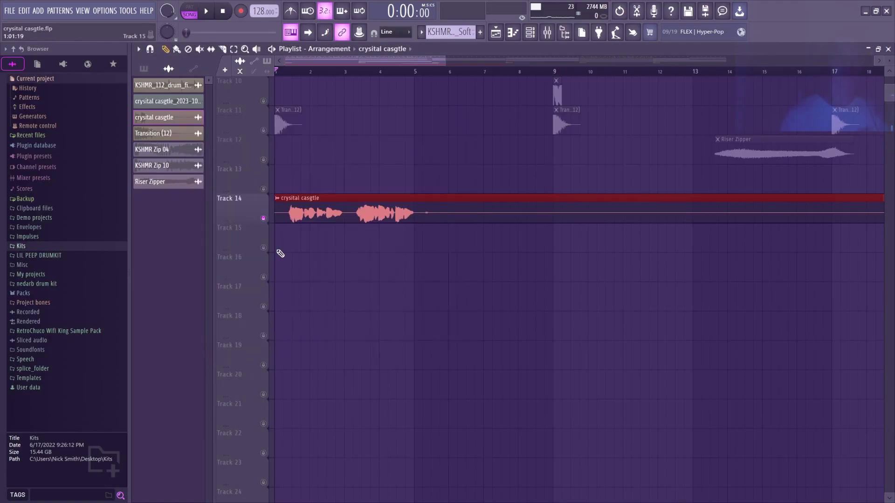
Step: Open the mixer and examine the first Fruity parametric EQ 2 and the Chris Lord-Alge Vocals plugin on the crysital casgtle insert
{"action": "scroll", "coordinate": [363, 260], "scroll_direction": "up", "scroll_amount": 3}
{"action": "scroll", "coordinate": [301, 74], "scroll_direction": "down", "scroll_amount": 3}
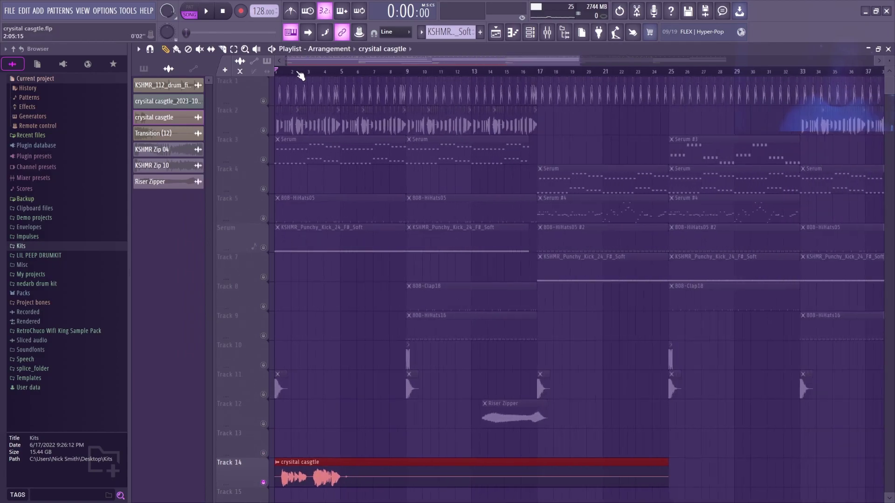
{"action": "scroll", "coordinate": [299, 74], "scroll_direction": "up", "scroll_amount": 3}
{"action": "left_click_drag", "start_coordinate": [317, 63], "coordinate": [308, 63]}
{"action": "scroll", "coordinate": [331, 251], "scroll_direction": "down", "scroll_amount": 3}
{"action": "scroll", "coordinate": [333, 266], "scroll_direction": "down", "scroll_amount": 3}
{"action": "key", "text": "F9"}
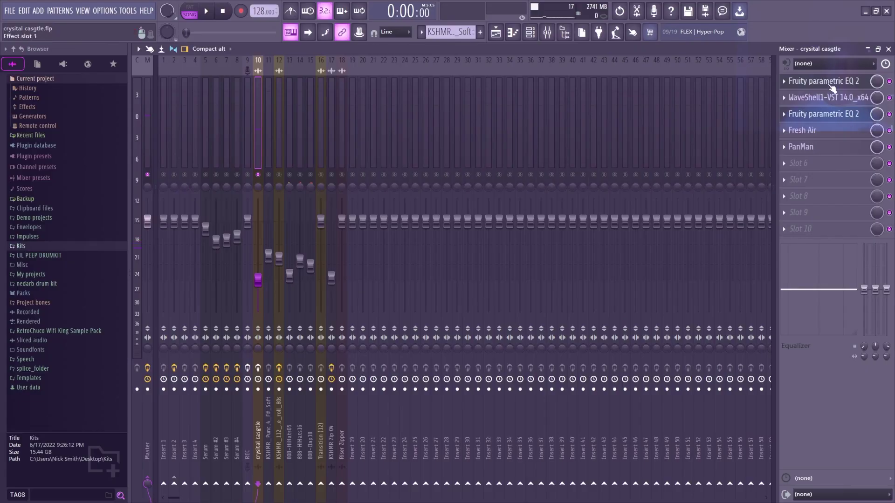
{"action": "left_click", "coordinate": [831, 84]}
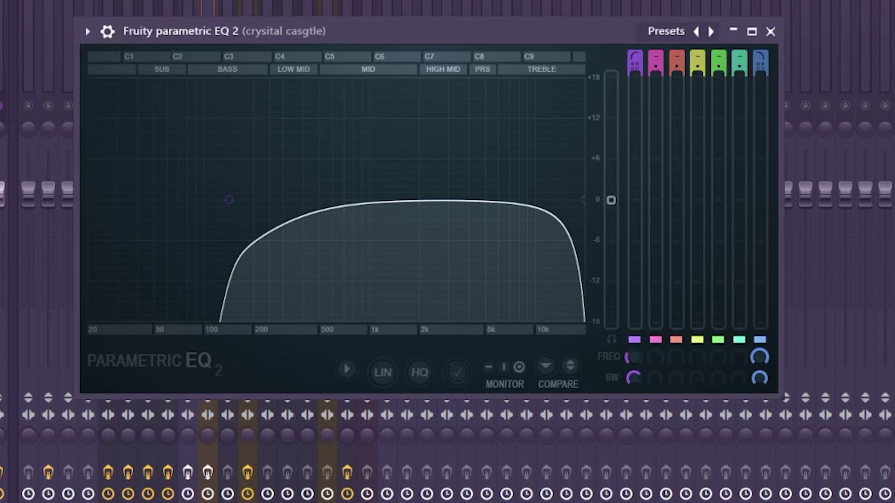
{"action": "left_click", "coordinate": [770, 31]}
{"action": "left_click", "coordinate": [783, 98]}
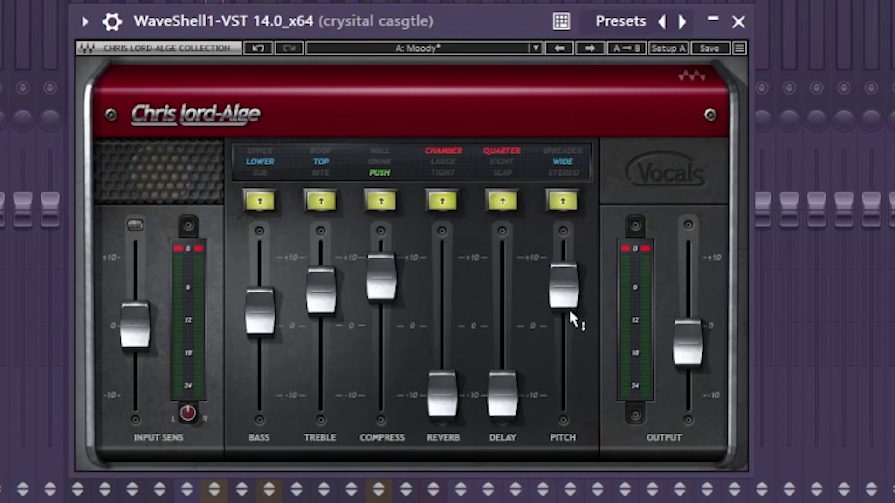
{"action": "left_click", "coordinate": [738, 21]}
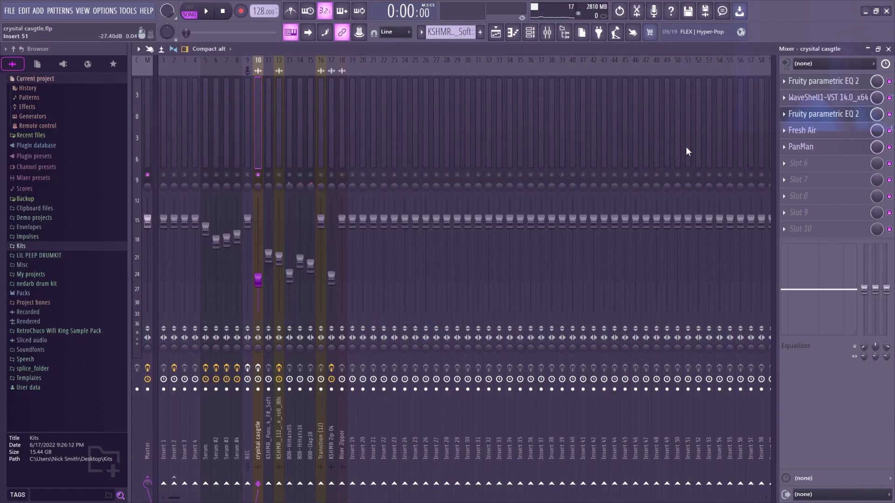
Step: Examine the second Fruity parametric EQ 2, Fresh Air and PanMan effects on the crysital casgtle insert
{"action": "left_click", "coordinate": [792, 112]}
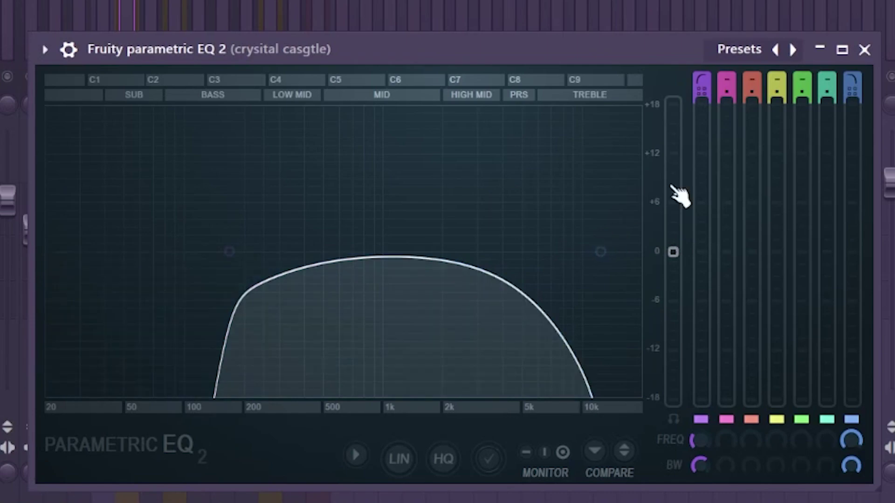
{"action": "left_click", "coordinate": [865, 49]}
{"action": "left_click", "coordinate": [818, 132]}
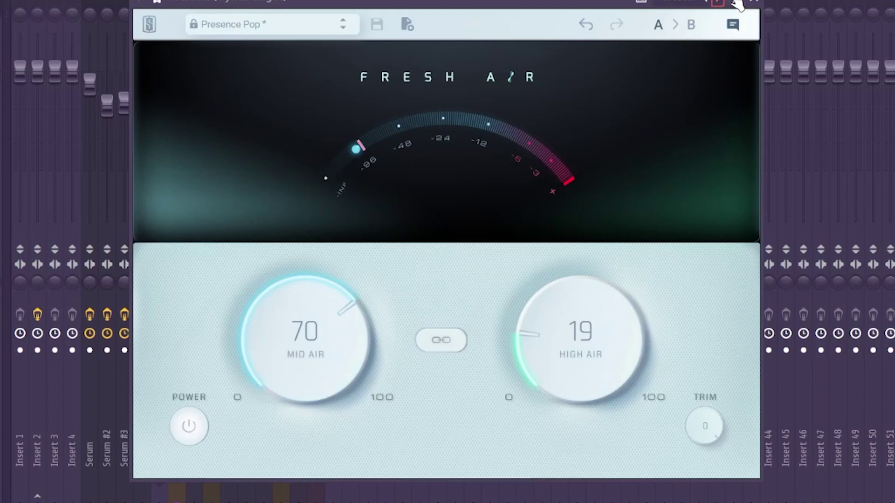
{"action": "left_click", "coordinate": [751, 2]}
{"action": "left_click", "coordinate": [809, 147]}
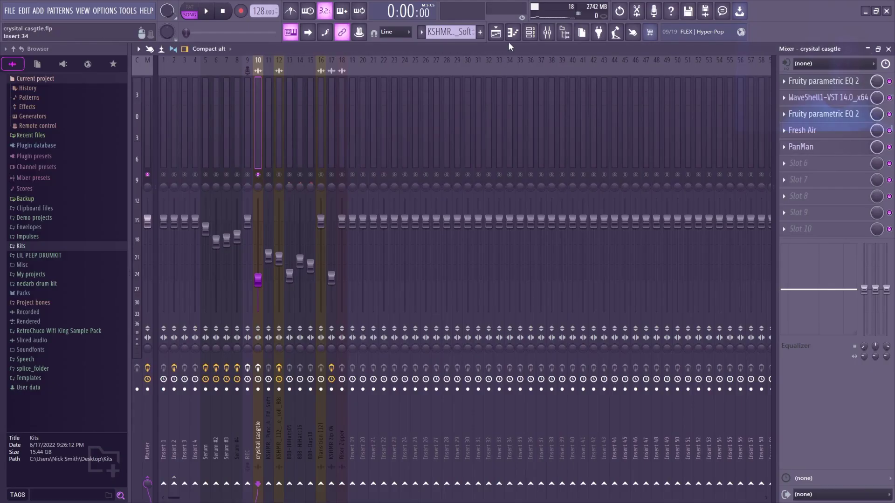
Step: Return to the playlist, slice the Track 14 vocal clip at bar 5 and delete the part after the cut
{"action": "left_click", "coordinate": [495, 32]}
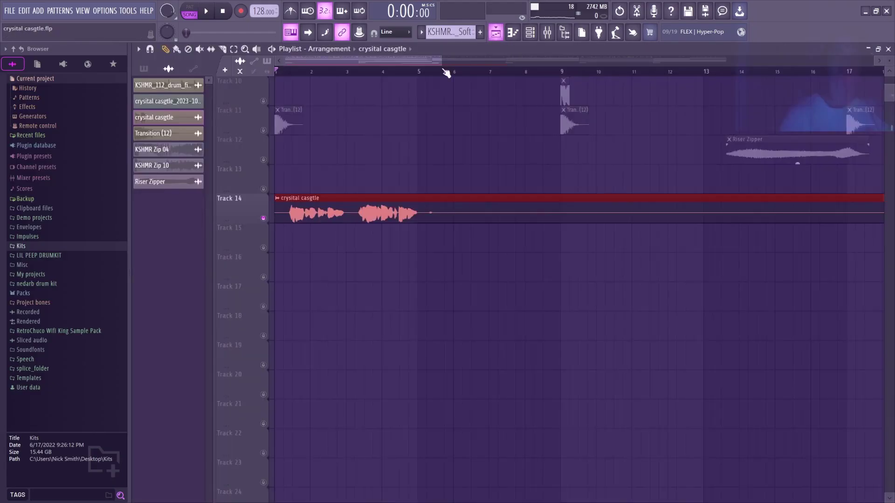
{"action": "scroll", "coordinate": [316, 61], "scroll_direction": "up", "scroll_amount": 3}
{"action": "left_click_drag", "start_coordinate": [316, 61], "coordinate": [303, 61]}
{"action": "left_click_drag", "start_coordinate": [540, 223], "coordinate": [541, 195]}
{"action": "key", "text": "p"}
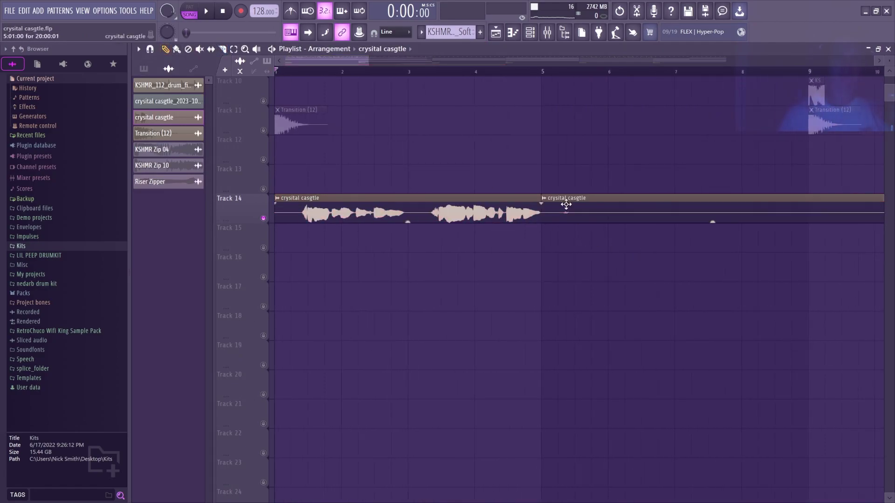
{"action": "right_click", "coordinate": [629, 215]}
Step: Chop the Track 14 vocal clip with the Breakdown 1 pattern, then delete the early slices and alternate later ones to leave gaps
{"action": "left_click", "coordinate": [275, 198]}
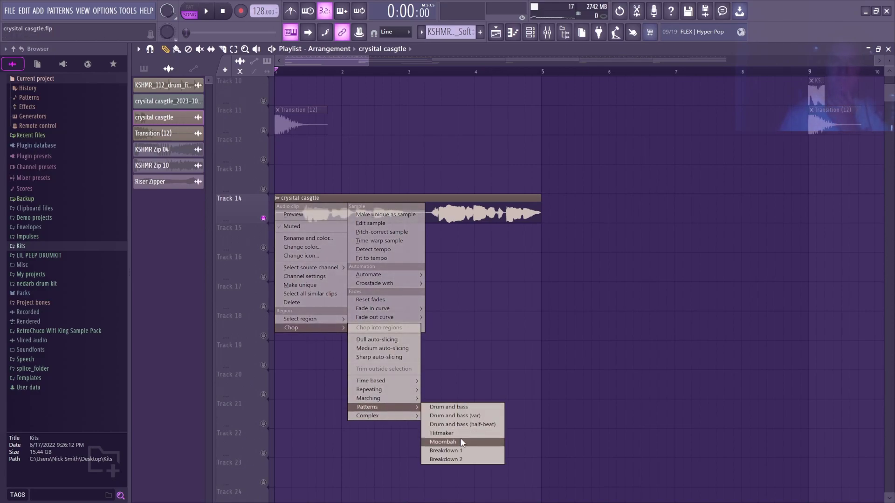
{"action": "left_click", "coordinate": [459, 450]}
{"action": "left_click", "coordinate": [399, 252]}
{"action": "right_click", "coordinate": [397, 247]}
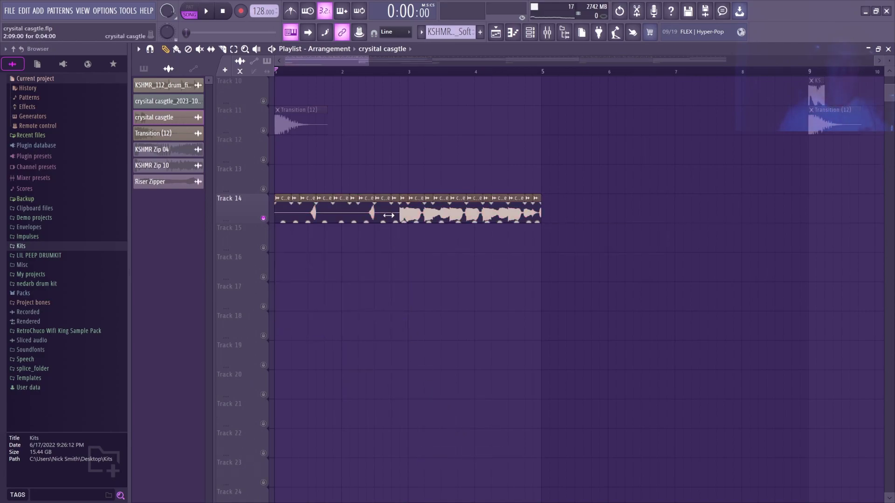
{"action": "right_click", "coordinate": [391, 219]}
Step: Select the remaining vocal slices on Track 14, play them from just before bar 3 and clear the selection
{"action": "left_click", "coordinate": [396, 71]}
{"action": "left_click_drag", "start_coordinate": [571, 244], "coordinate": [416, 218]}
{"action": "key", "text": "space"}
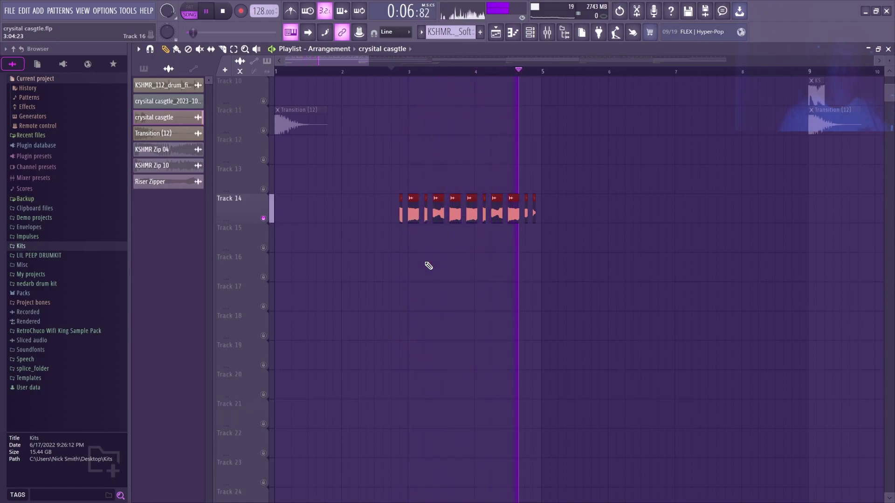
{"action": "key", "text": "space"}
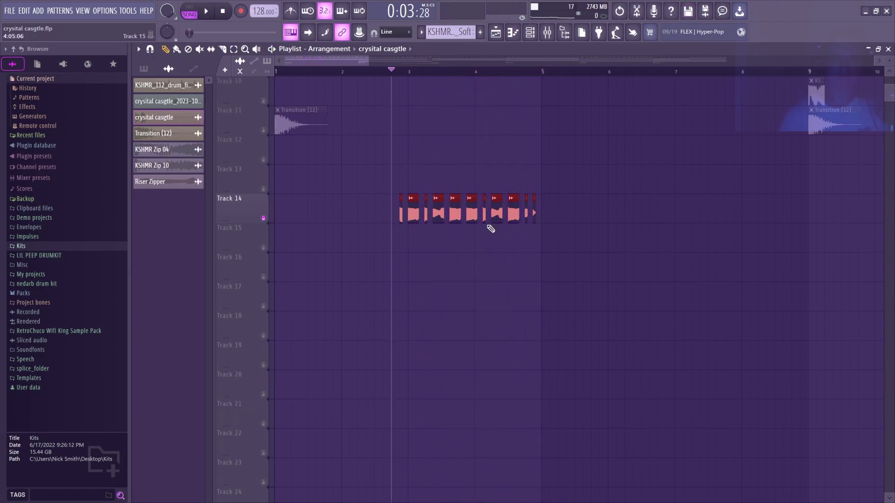
{"action": "left_click", "coordinate": [452, 238]}
{"action": "right_click", "coordinate": [467, 242]}
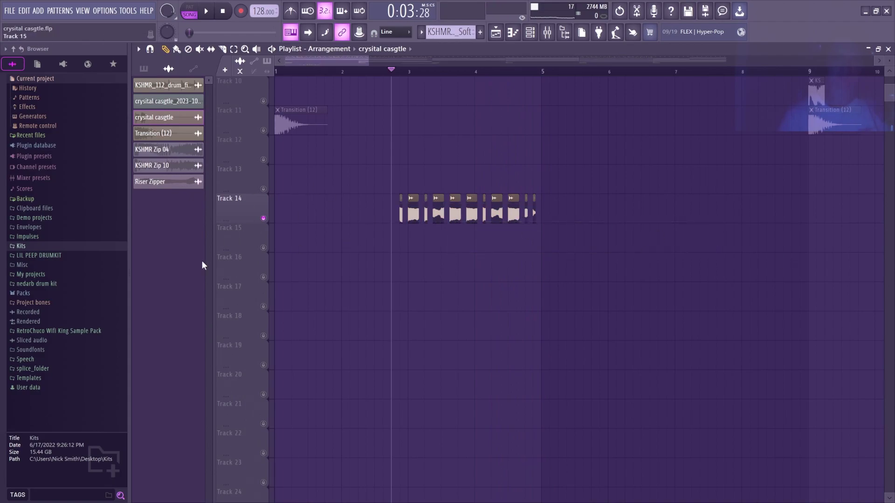
Step: Solo the finished vocal chops on Track 2 and play them from the start of the song
{"action": "scroll", "coordinate": [602, 232], "scroll_direction": "up", "scroll_amount": 3}
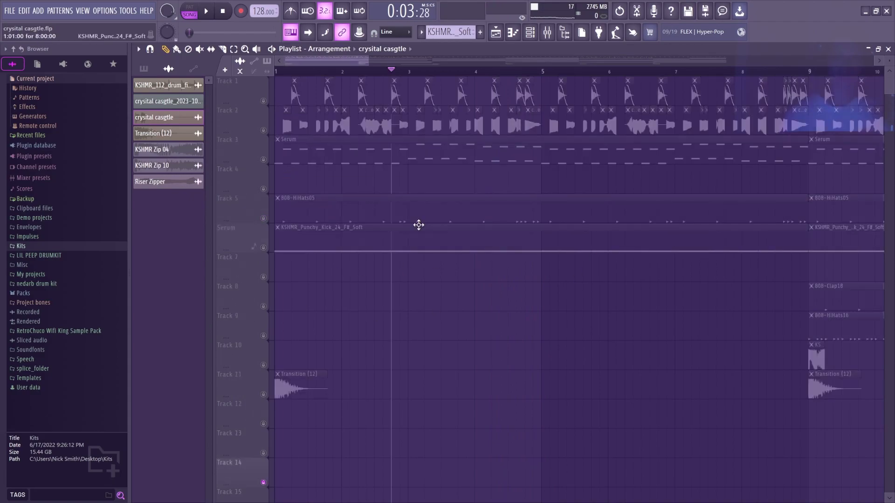
{"action": "right_click", "coordinate": [264, 130]}
{"action": "left_click", "coordinate": [277, 71]}
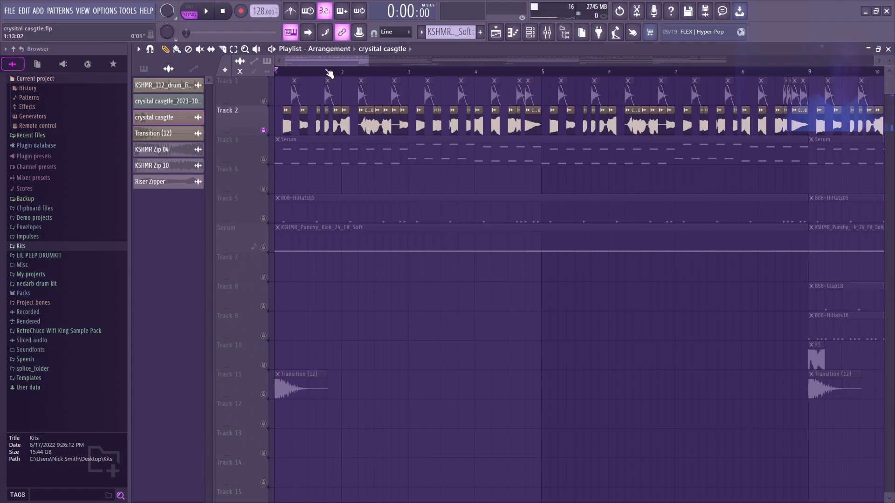
{"action": "key", "text": "space"}
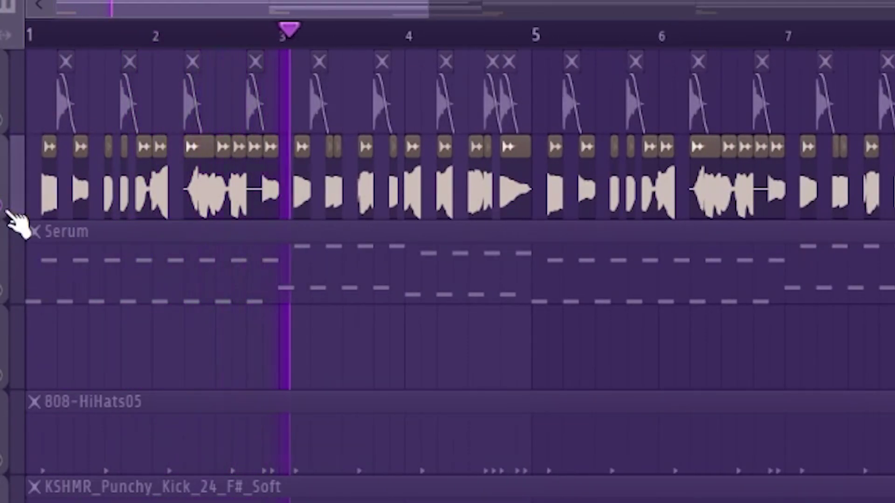
Step: Go back to the mixer during playback and check the first EQ and the WaveShell vocal effect on the chops' insert
{"action": "key", "text": "F9"}
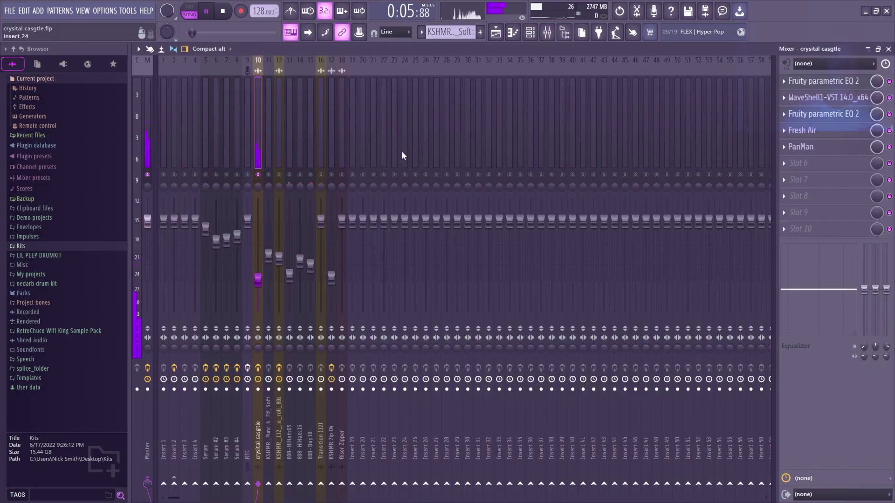
{"action": "left_click", "coordinate": [828, 86]}
{"action": "left_click", "coordinate": [828, 86]}
{"action": "left_click", "coordinate": [828, 98]}
{"action": "left_click", "coordinate": [826, 102]}
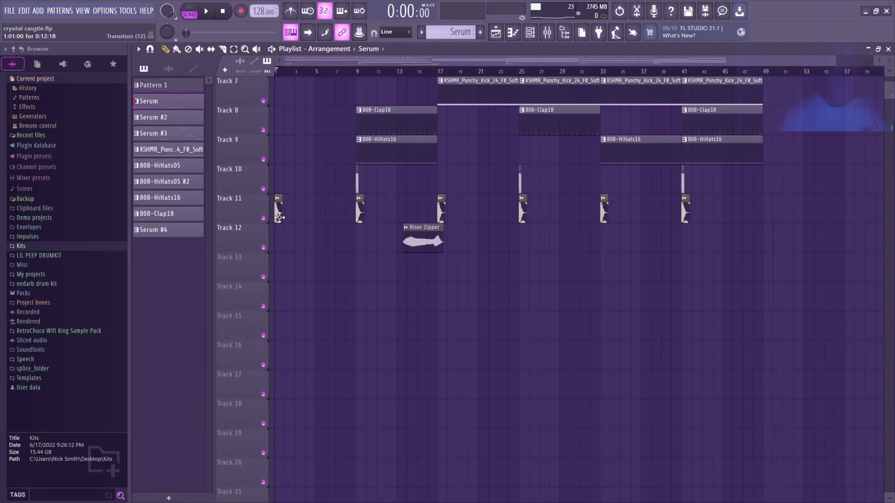
Step: Check the Transition (12) sample settings and shorten its clip at the start of Track 11 to about three quarters of a bar
{"action": "left_click", "coordinate": [422, 236]}
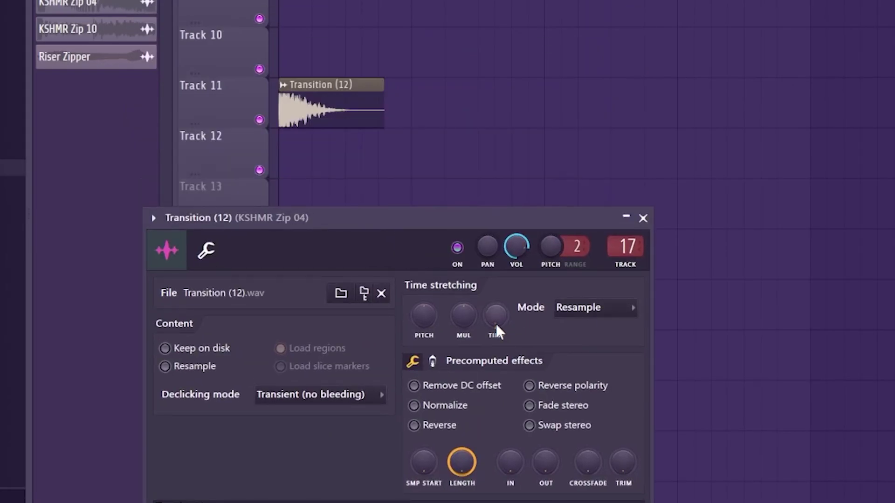
{"action": "left_click_drag", "start_coordinate": [497, 326], "coordinate": [496, 326]}
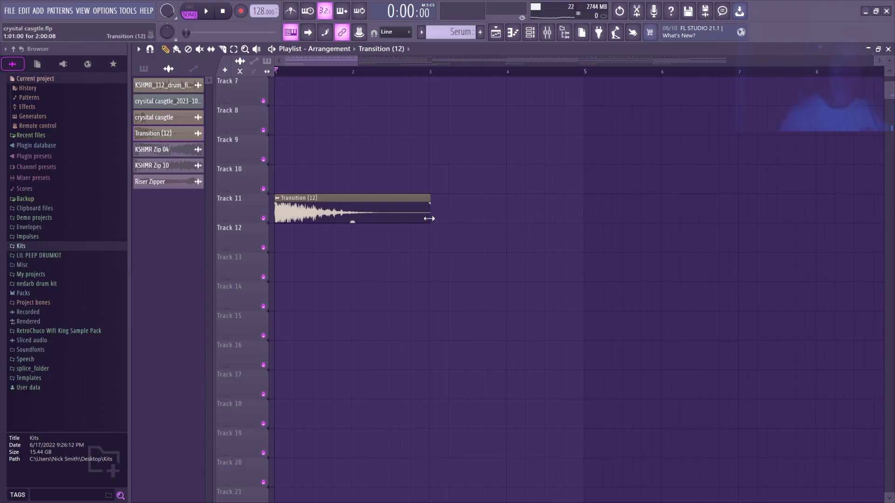
{"action": "left_click_drag", "start_coordinate": [430, 222], "coordinate": [330, 222]}
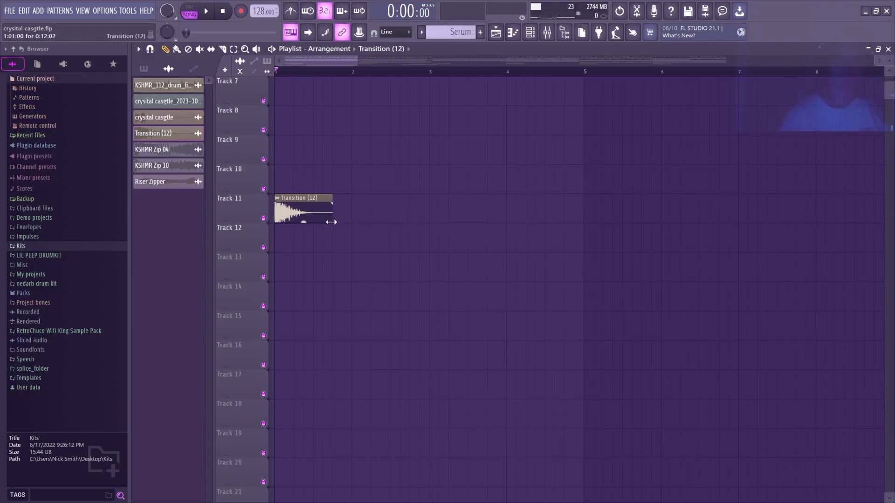
Step: Inspect Fruity Delay 3 and its preset list on the KSHMR Zip 04 mixer insert, then close the plugin
{"action": "left_click", "coordinate": [550, 32]}
{"action": "left_click", "coordinate": [822, 81]}
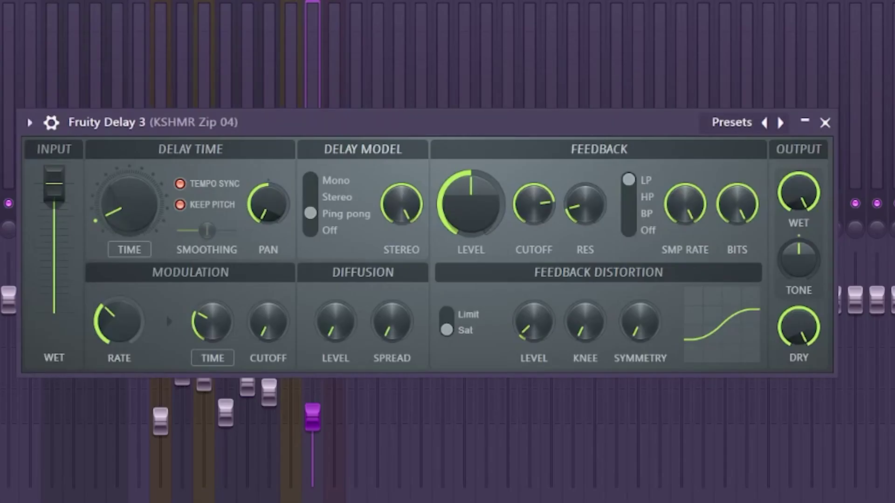
{"action": "left_click", "coordinate": [732, 122]}
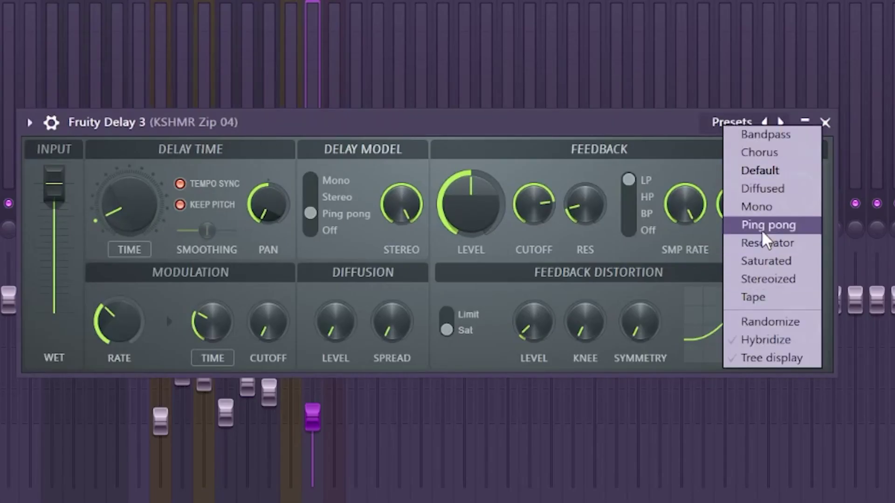
{"action": "left_click", "coordinate": [563, 125]}
{"action": "left_click", "coordinate": [824, 122]}
Step: Examine the Fruity parametric EQ 2 curve on the KSHMR Zip 04 insert at full size, then close it
{"action": "left_click", "coordinate": [831, 100]}
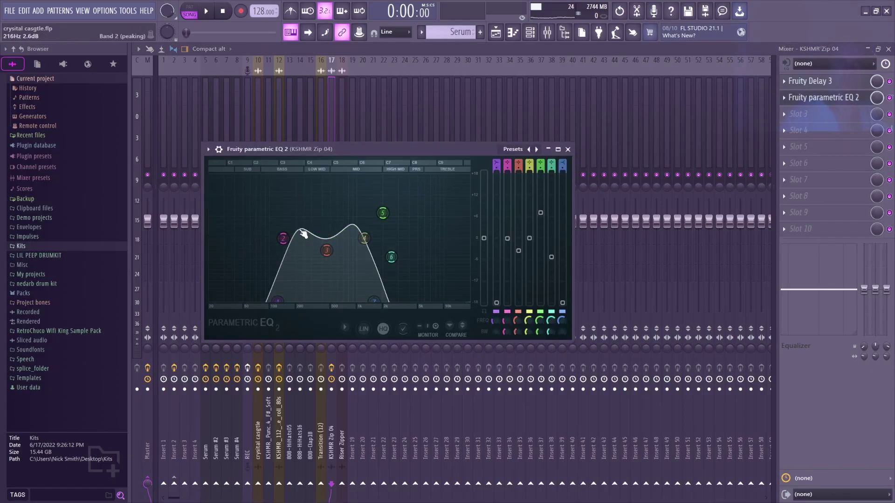
{"action": "left_click", "coordinate": [558, 149]}
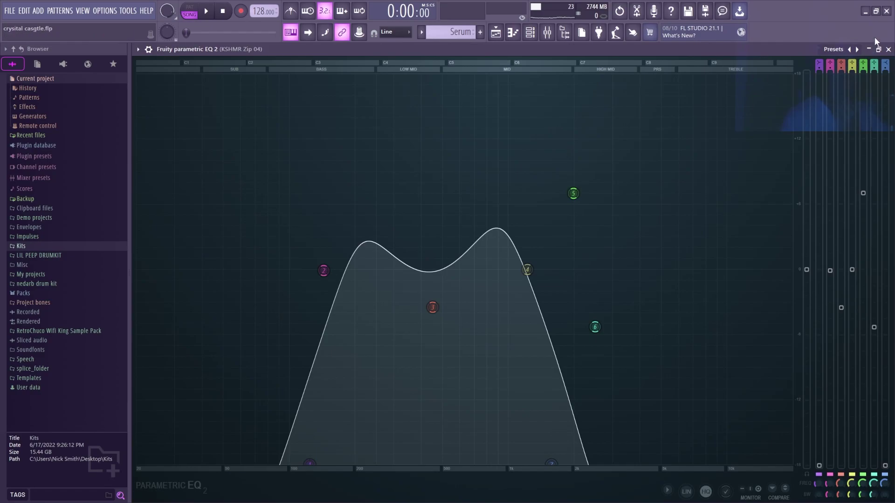
{"action": "left_click", "coordinate": [878, 49]}
{"action": "left_click", "coordinate": [569, 149]}
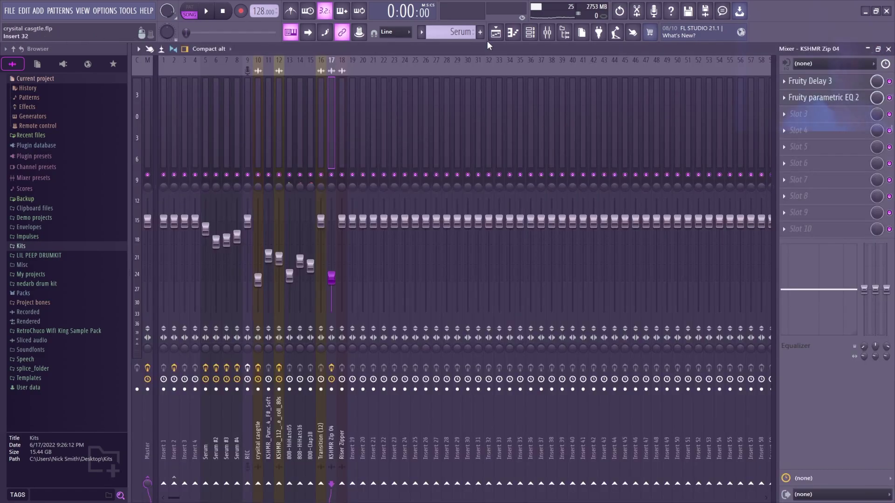
Step: Return to the playlist, solo Track 11 and play its transition hits
{"action": "left_click", "coordinate": [495, 32]}
{"action": "right_click", "coordinate": [263, 218]}
{"action": "key", "text": "space"}
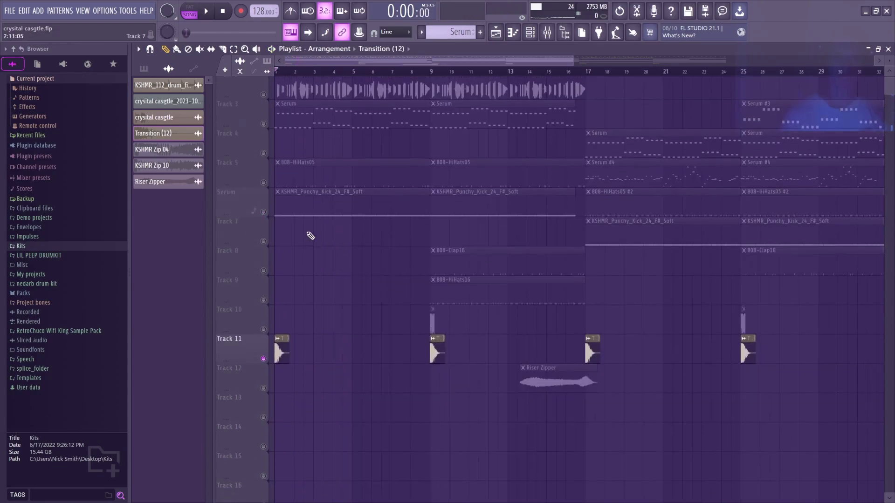
{"action": "scroll", "coordinate": [309, 235], "scroll_direction": "down", "scroll_amount": 4}
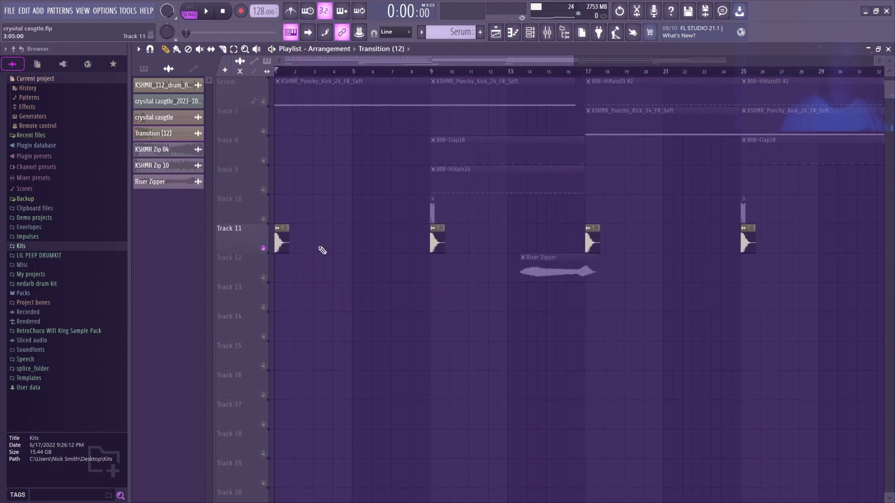
Step: Solo Track 10 and set the playback position to its first zip clip at bar 9
{"action": "right_click", "coordinate": [263, 218]}
{"action": "left_click", "coordinate": [429, 72]}
{"action": "scroll", "coordinate": [431, 73], "scroll_direction": "up", "scroll_amount": 5}
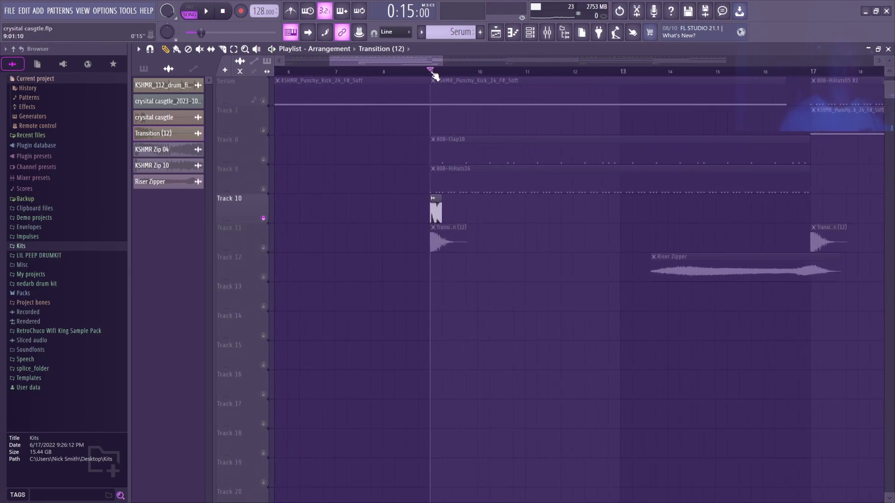
{"action": "scroll", "coordinate": [434, 75], "scroll_direction": "down", "scroll_amount": 5}
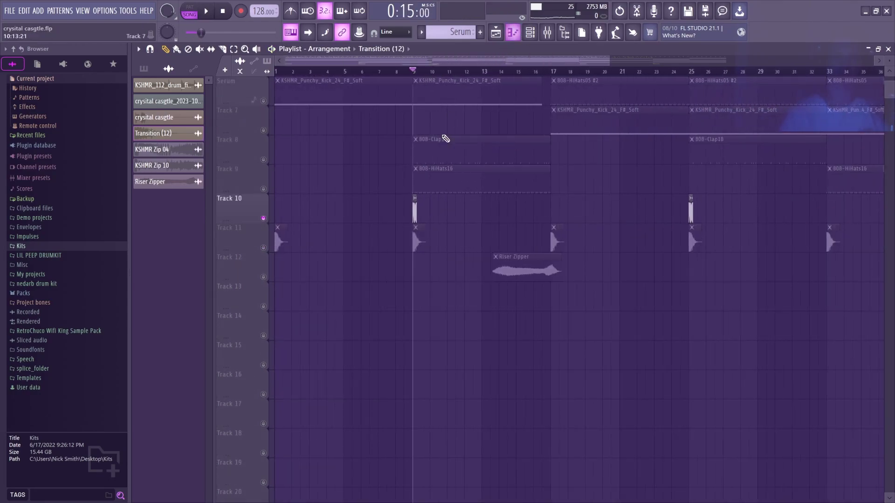
Step: Check the KSHMR Zip 04 sample settings and its mixer insert, then play the soloed zip clip from bar 9
{"action": "double_click", "coordinate": [414, 211]}
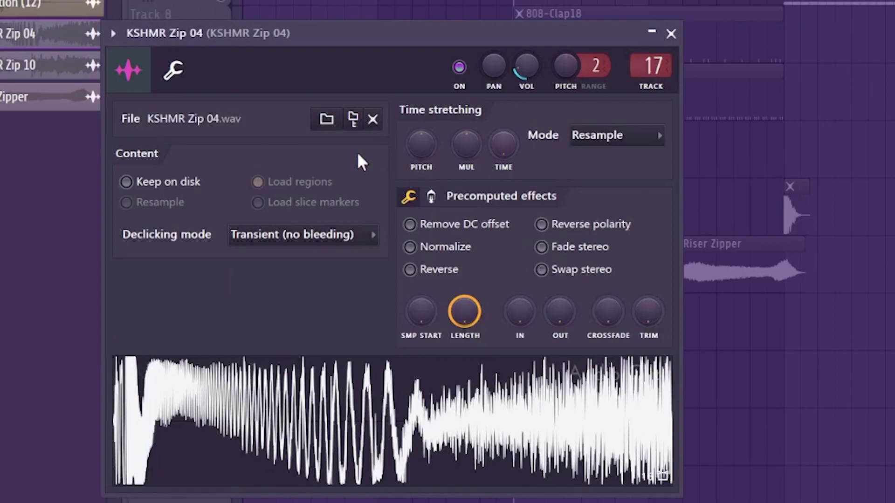
{"action": "left_click", "coordinate": [670, 33]}
{"action": "key", "text": "F9"}
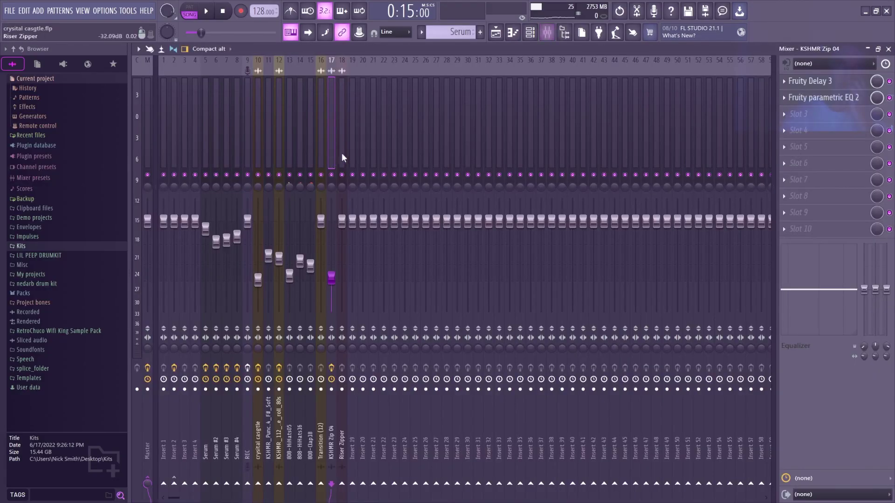
{"action": "left_click", "coordinate": [495, 32]}
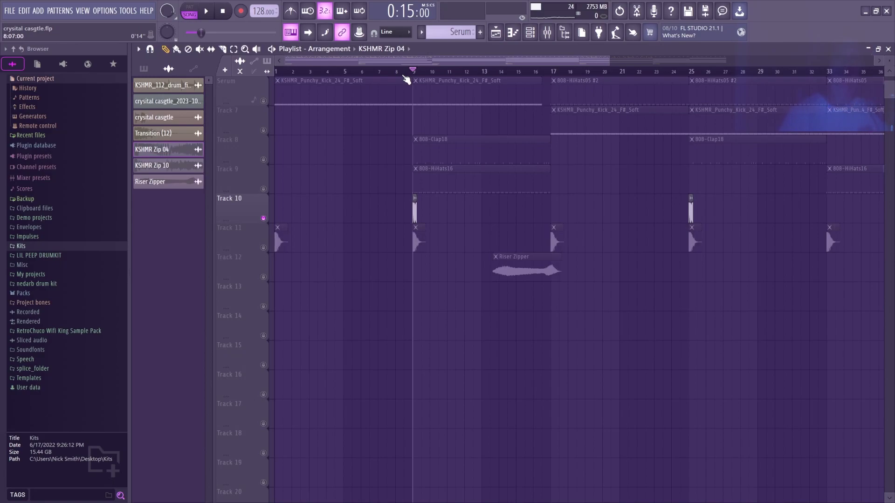
{"action": "key", "text": "space"}
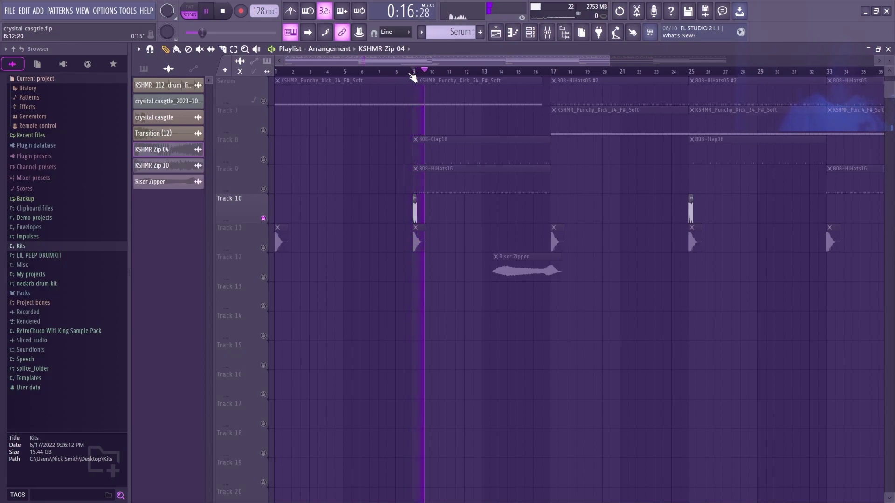
{"action": "key", "text": "space"}
Step: Unsolo the tracks, return the playback position to the song start and save the project
{"action": "right_click", "coordinate": [264, 102]}
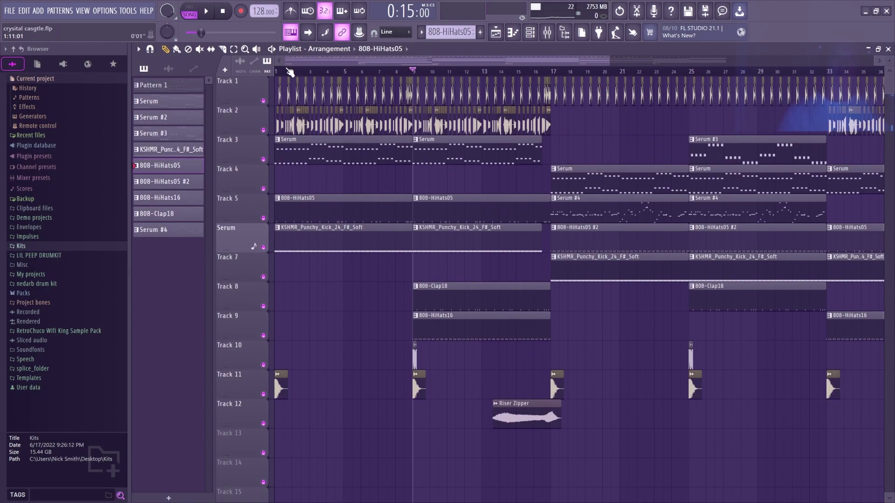
{"action": "left_click", "coordinate": [282, 71]}
{"action": "key", "text": "ctrl+s"}
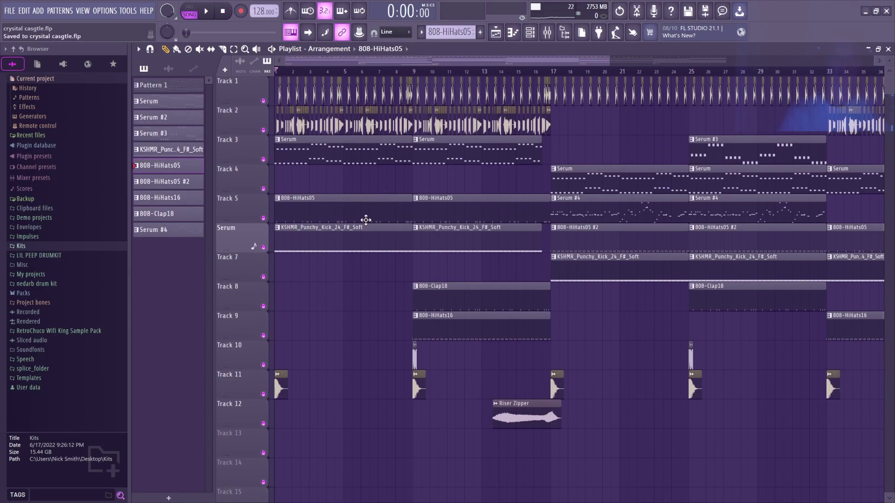
Step: Play the full arrangement from the start, jump to bar 9 and look over the section from bar 17
{"action": "key", "text": "space"}
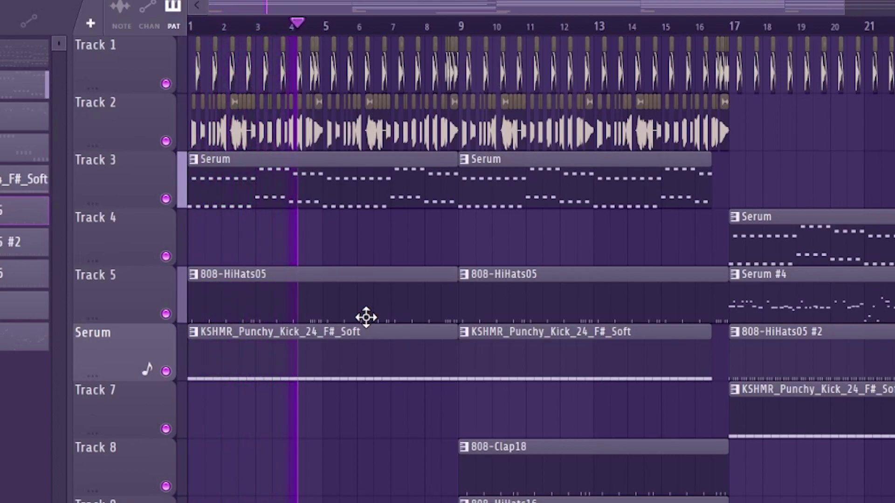
{"action": "left_click", "coordinate": [461, 27]}
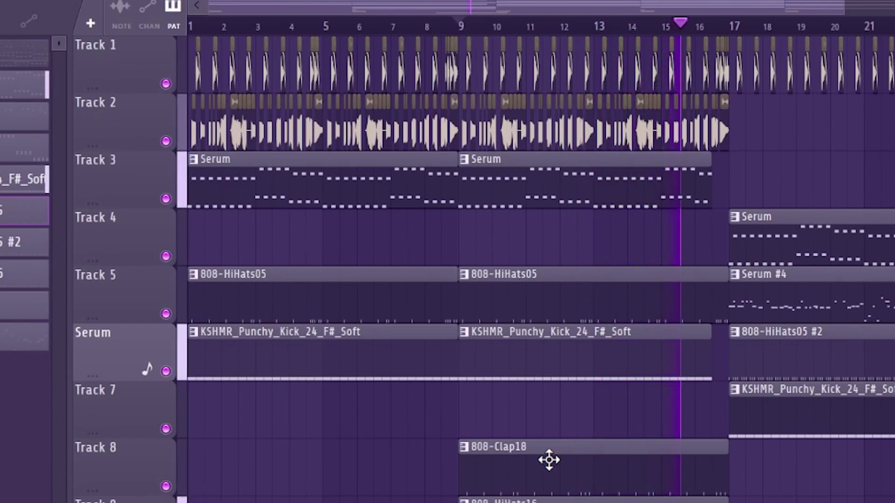
{"action": "scroll", "coordinate": [631, 32], "scroll_direction": "down", "scroll_amount": 2}
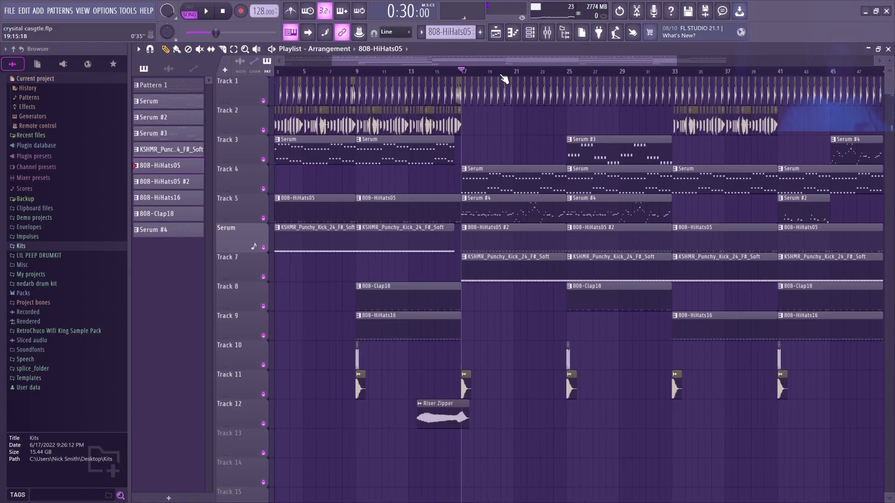
{"action": "scroll", "coordinate": [504, 78], "scroll_direction": "up", "scroll_amount": 3}
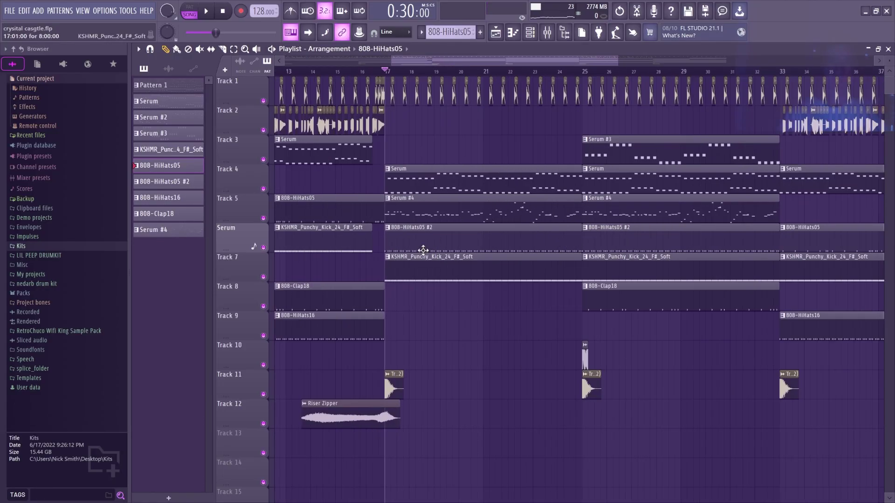
Step: Solo Track 5 and open the notes of its Serum #4 pattern at bar 17
{"action": "right_click", "coordinate": [264, 217]}
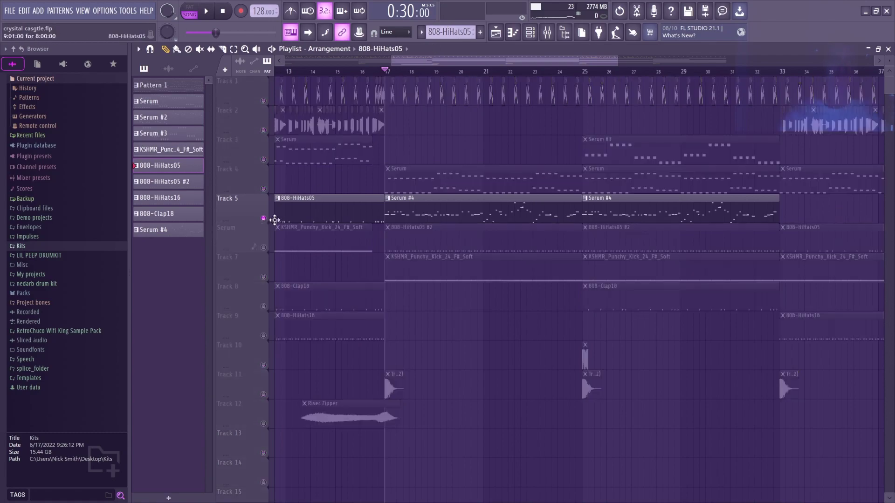
{"action": "double_click", "coordinate": [391, 209]}
{"action": "scroll", "coordinate": [383, 73], "scroll_direction": "down", "scroll_amount": 2}
{"action": "scroll", "coordinate": [388, 139], "scroll_direction": "up", "scroll_amount": 4}
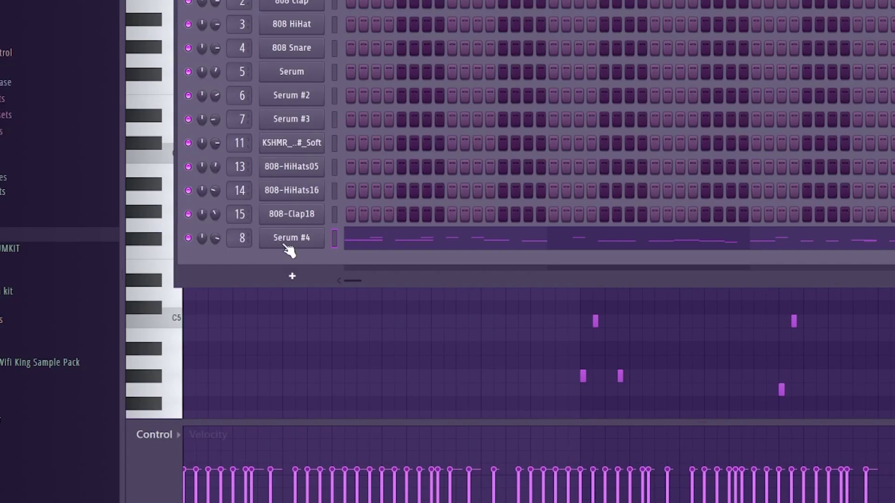
Step: Open the Serum #4 synth and compare its sound with oscillator B switched off and back on
{"action": "left_click", "coordinate": [284, 245]}
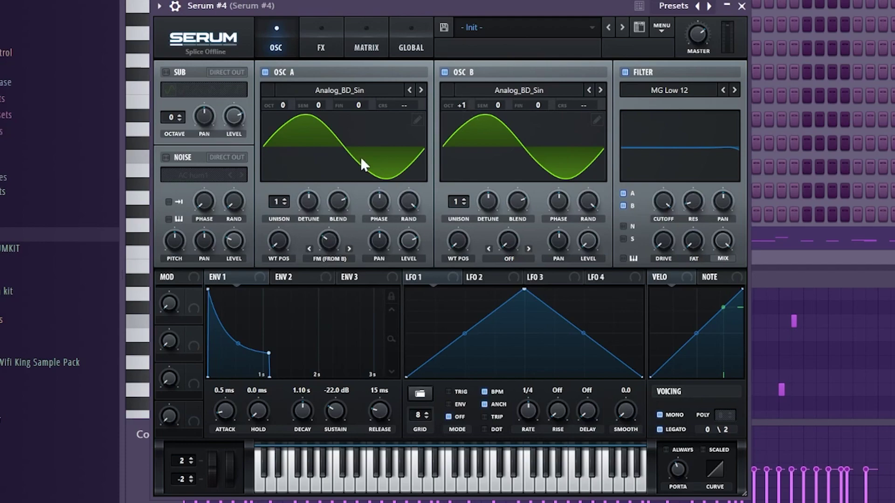
{"action": "left_click", "coordinate": [444, 71]}
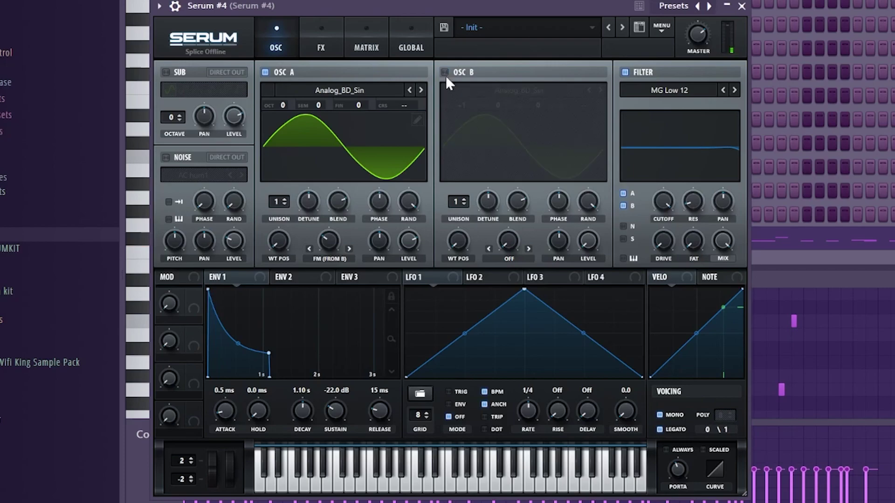
{"action": "left_click", "coordinate": [445, 72]}
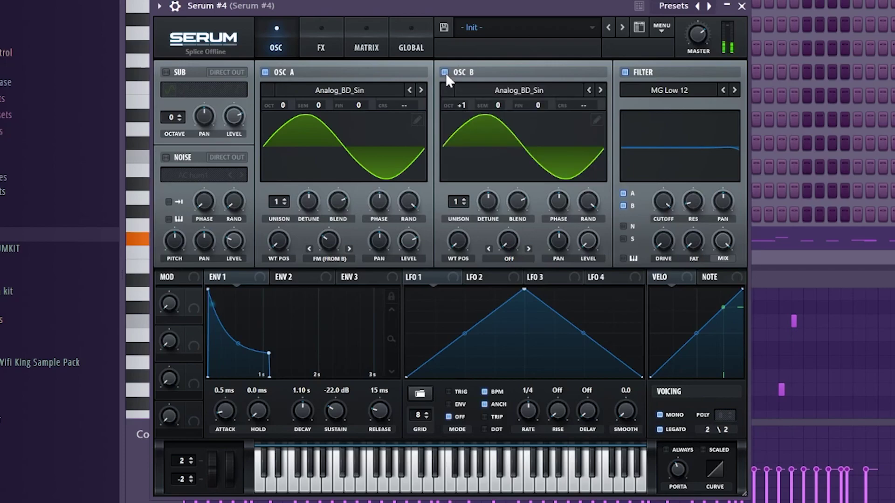
Step: Turn on Distortion alongside the Delay in Serum #4's effects, then go back to the oscillators
{"action": "left_click", "coordinate": [338, 51]}
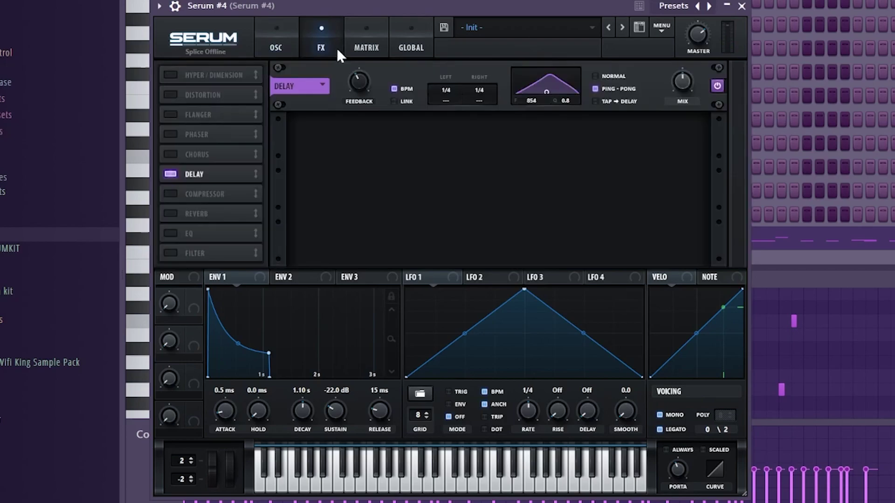
{"action": "left_click", "coordinate": [171, 94]}
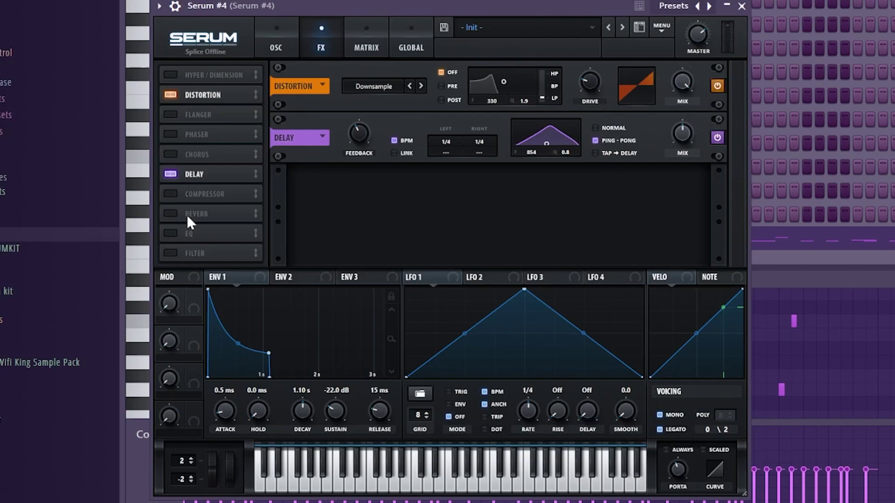
{"action": "left_click", "coordinate": [298, 36]}
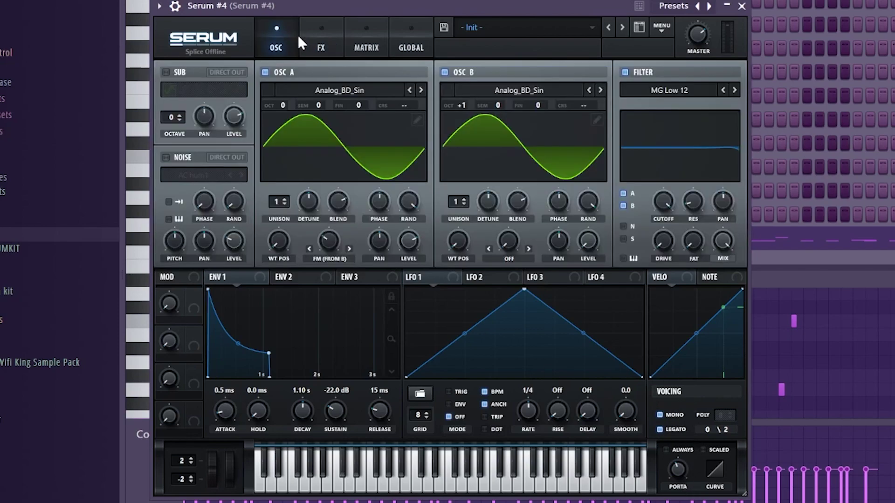
Step: Examine the Serum #4 melody notes in the piano roll from the lowest to the highest octave
{"action": "key", "text": "F7"}
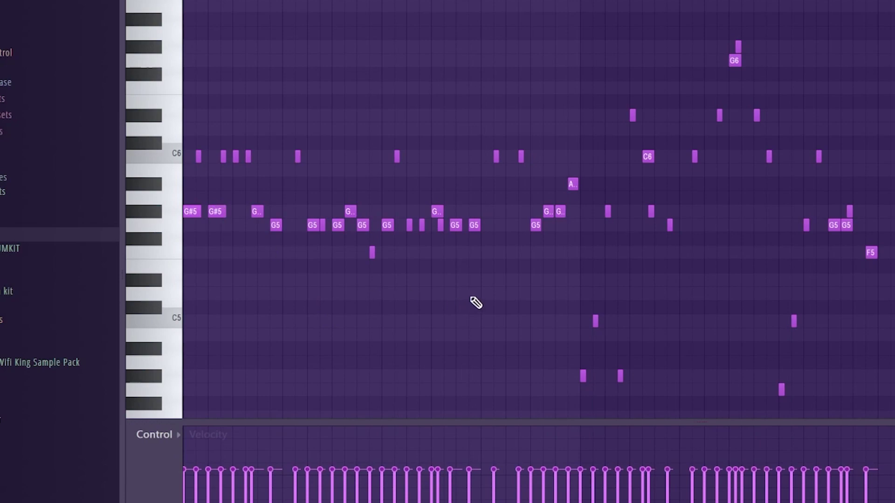
{"action": "scroll", "coordinate": [475, 300], "scroll_direction": "down", "scroll_amount": 1}
{"action": "scroll", "coordinate": [475, 298], "scroll_direction": "up", "scroll_amount": 2}
{"action": "scroll", "coordinate": [472, 296], "scroll_direction": "up", "scroll_amount": 1}
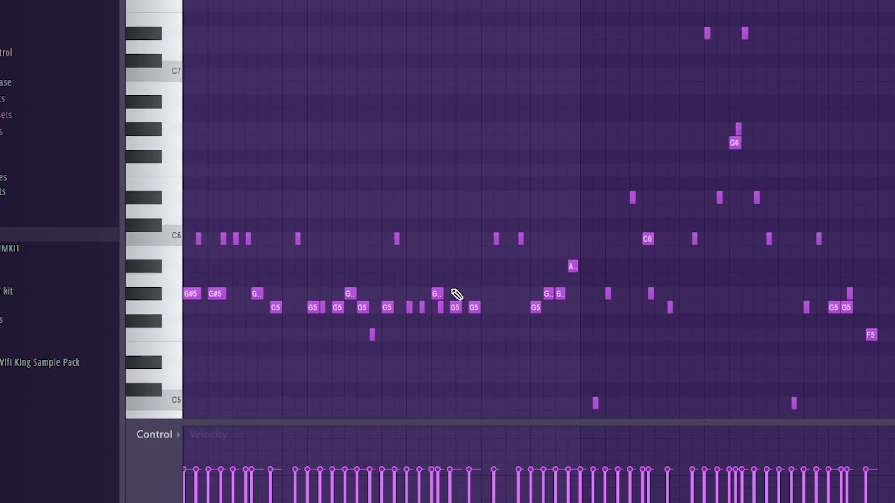
{"action": "scroll", "coordinate": [480, 291], "scroll_direction": "down", "scroll_amount": 1}
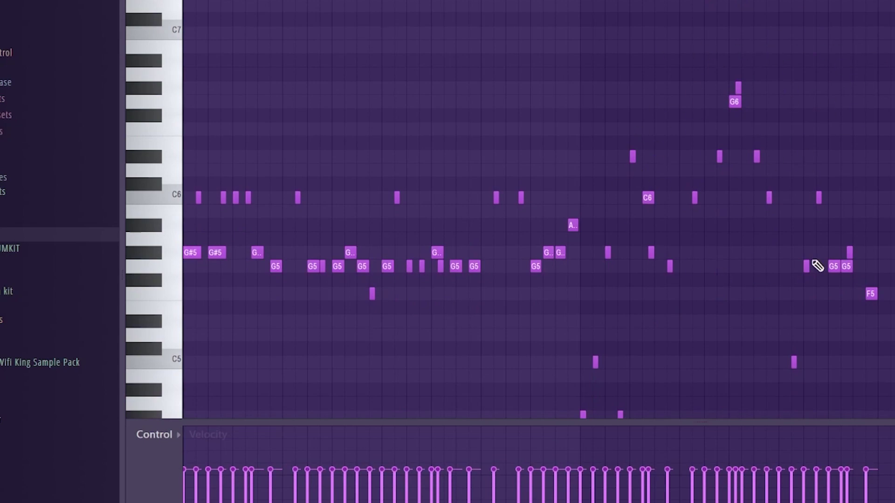
{"action": "scroll", "coordinate": [623, 298], "scroll_direction": "down", "scroll_amount": 3}
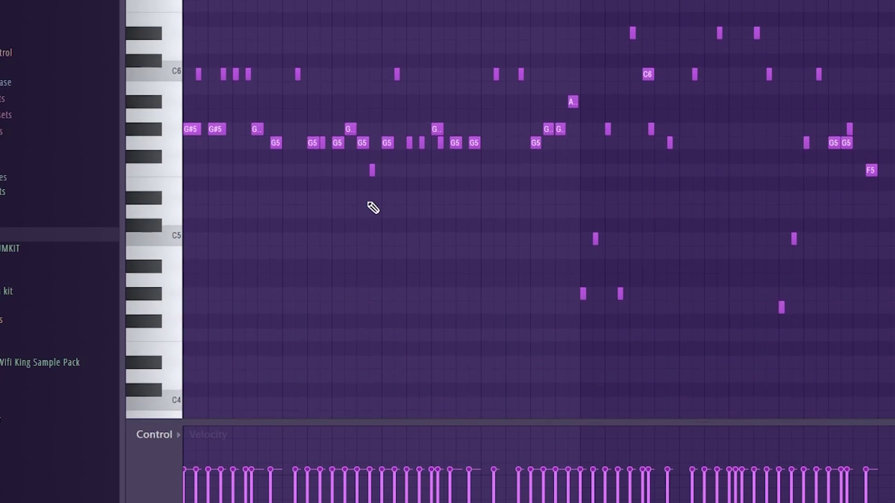
{"action": "scroll", "coordinate": [271, 142], "scroll_direction": "up", "scroll_amount": 1}
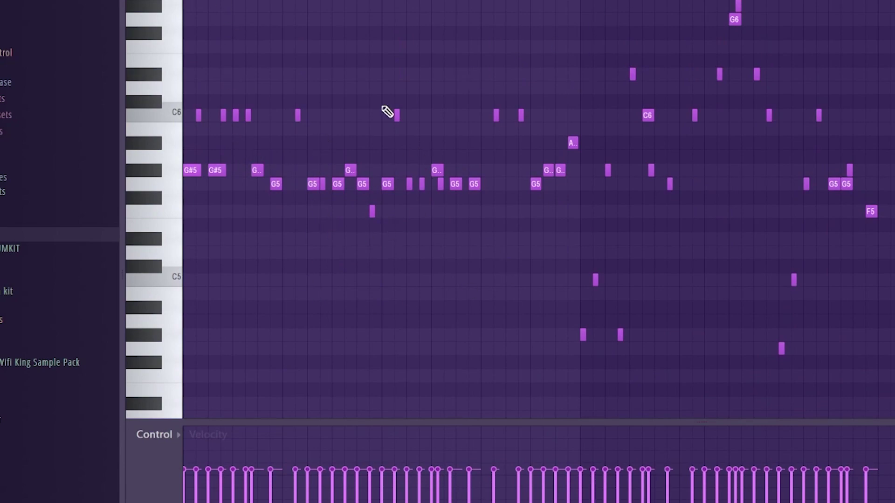
Step: Play back the Serum #4 melody in the piano roll, and audition single notes with the typing keyboard
{"action": "key", "text": "space"}
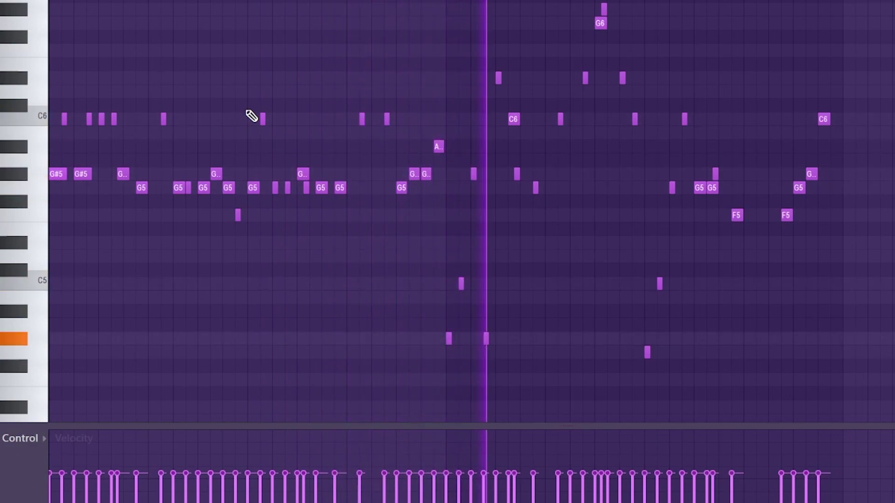
{"action": "key", "text": "space"}
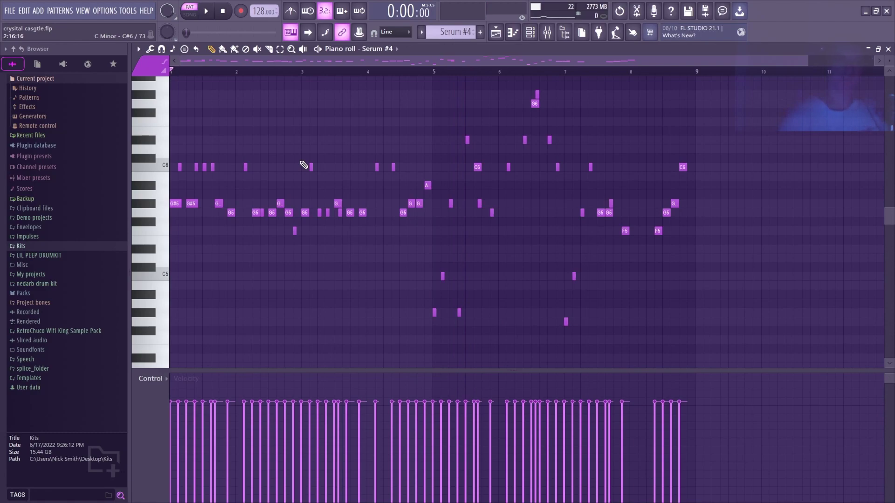
{"action": "key", "text": "g"}
{"action": "key", "text": "j"}
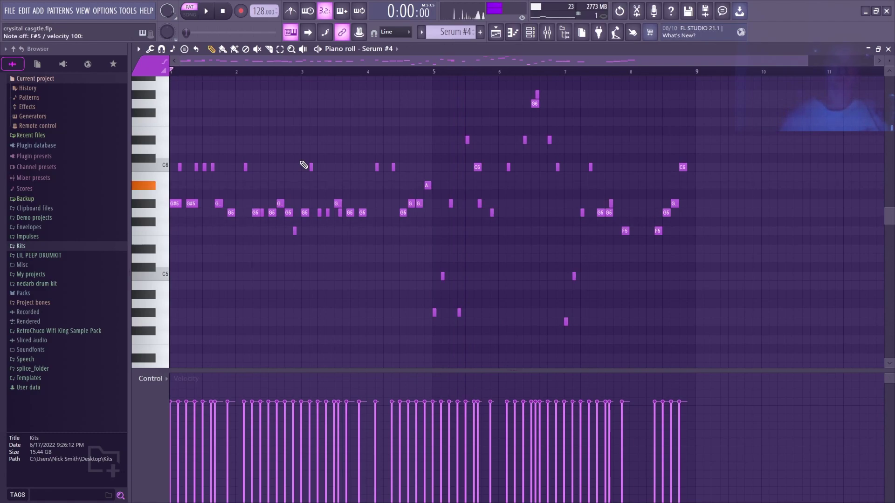
{"action": "key", "text": "v"}
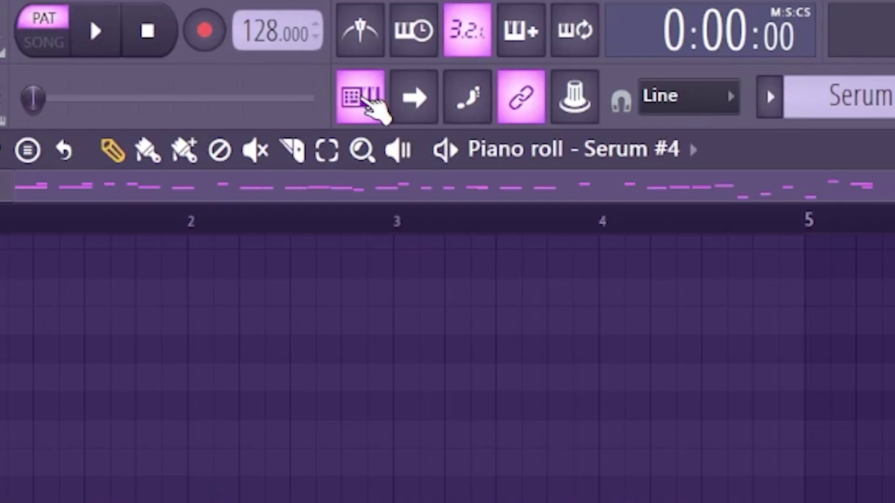
Step: Check the typing keyboard's root note, octave and scale layout options, and audition notes in the selected scale
{"action": "right_click", "coordinate": [368, 103]}
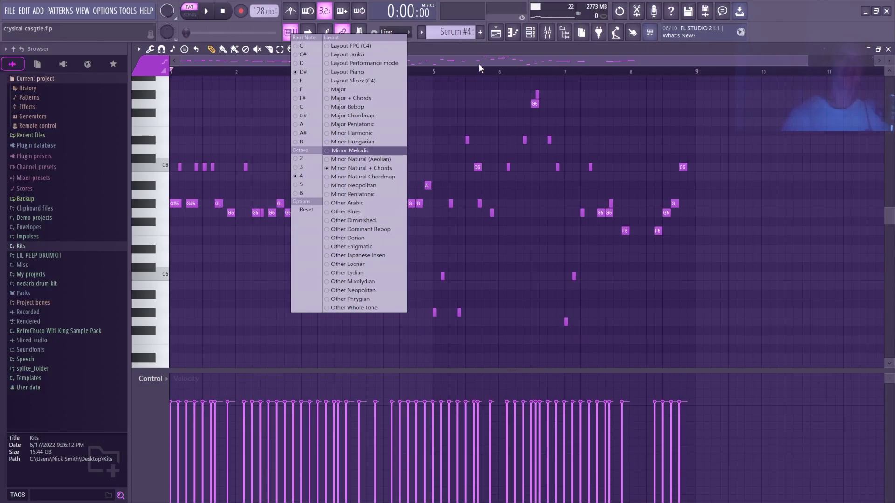
{"action": "left_click", "coordinate": [555, 77]}
{"action": "key", "text": "q"}
{"action": "key", "text": "5"}
{"action": "key", "text": "6"}
{"action": "key", "text": "m"}
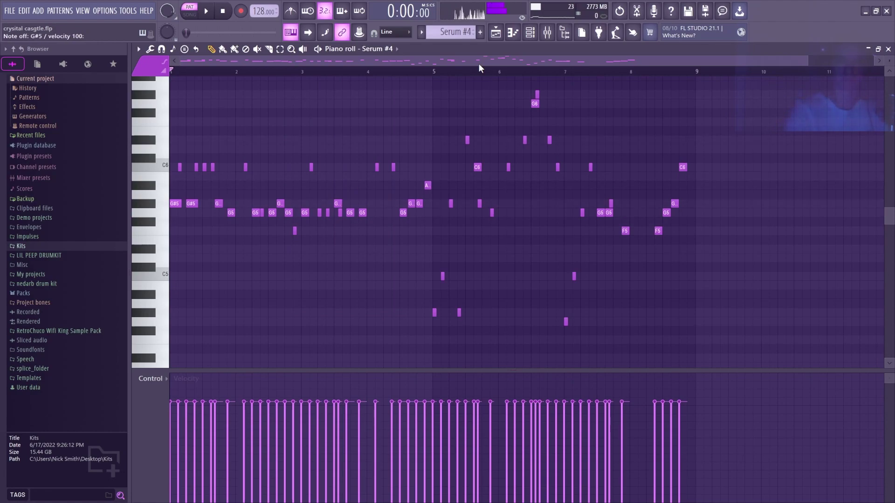
{"action": "right_click", "coordinate": [291, 33]}
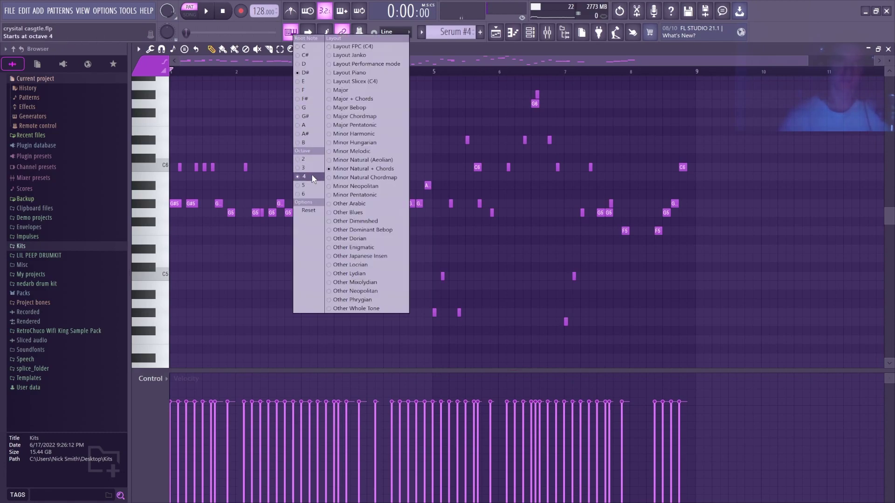
{"action": "left_click", "coordinate": [460, 66]}
Step: Return to the playlist arrangement and move the playhead to bar 25
{"action": "left_click", "coordinate": [480, 33]}
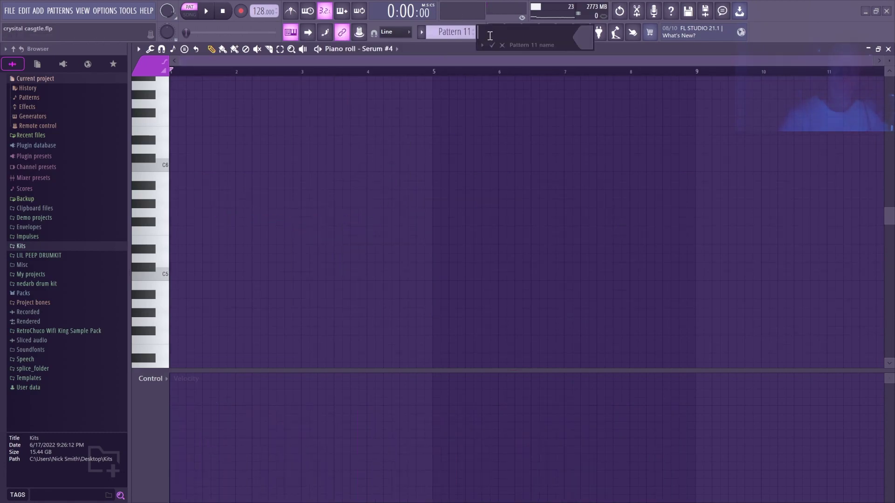
{"action": "key", "text": "Return"}
{"action": "left_click", "coordinate": [496, 33]}
{"action": "left_click", "coordinate": [438, 72]}
{"action": "scroll", "coordinate": [443, 74], "scroll_direction": "down", "scroll_amount": 2}
{"action": "scroll", "coordinate": [512, 73], "scroll_direction": "up", "scroll_amount": 2}
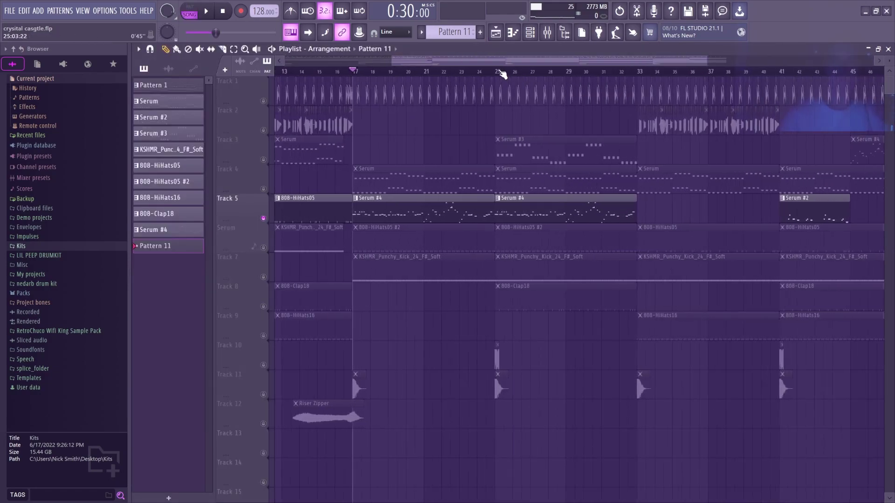
{"action": "left_click", "coordinate": [497, 72]}
{"action": "scroll", "coordinate": [518, 77], "scroll_direction": "up", "scroll_amount": 2}
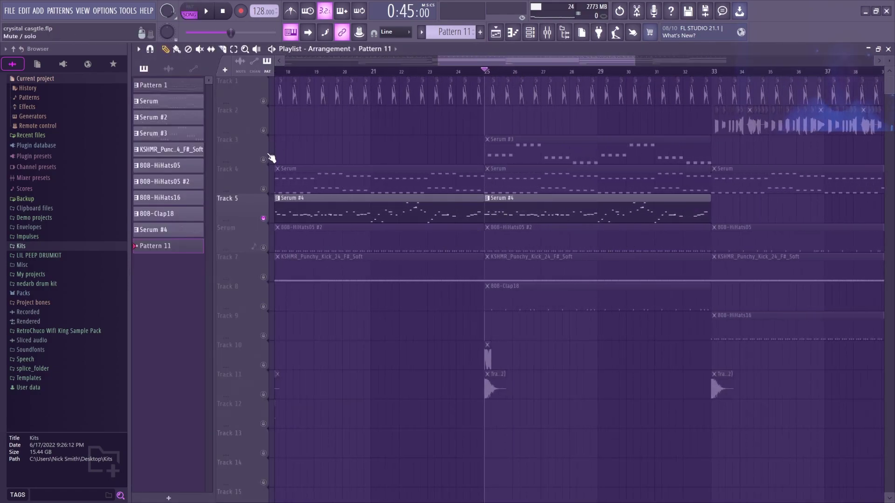
Step: Open the Serum #3 pattern at bar 25 and inspect the oscillator and filter settings of its synth
{"action": "double_click", "coordinate": [492, 145]}
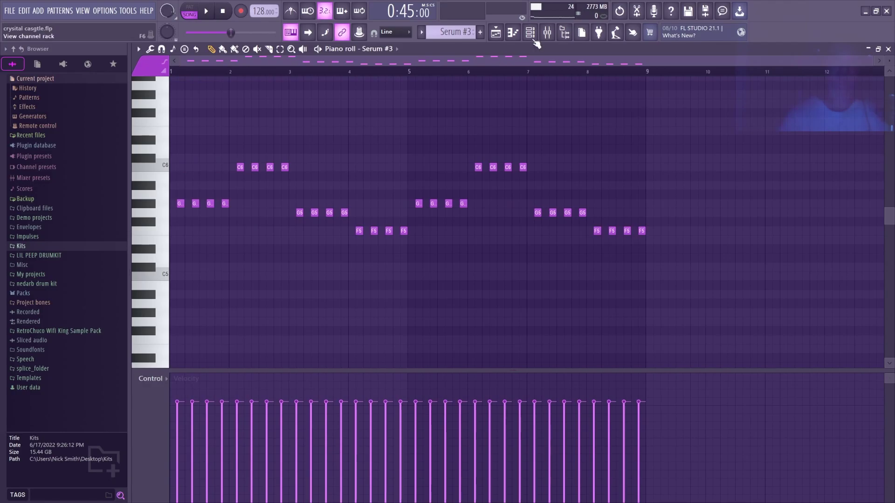
{"action": "left_click", "coordinate": [530, 32]}
{"action": "left_click", "coordinate": [236, 170]}
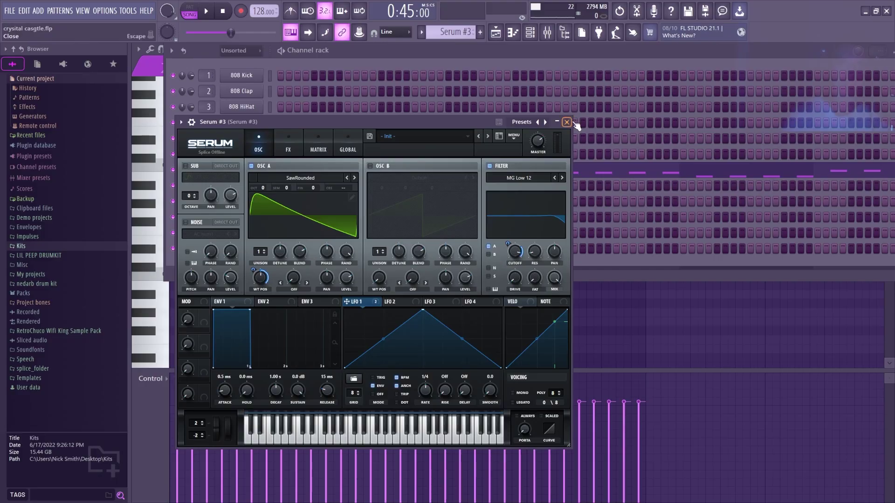
{"action": "left_click", "coordinate": [566, 122]}
Step: Open the Serum #3 melody in the piano roll and play it back
{"action": "left_click", "coordinate": [267, 169]}
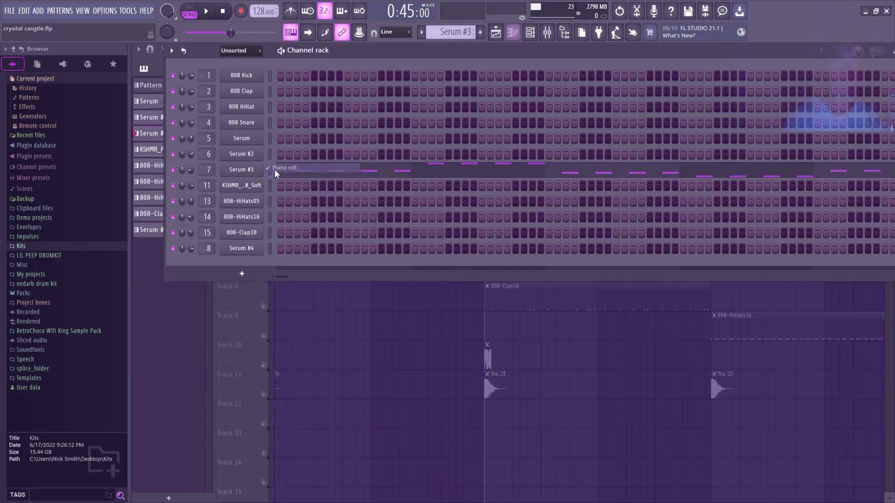
{"action": "key", "text": "space"}
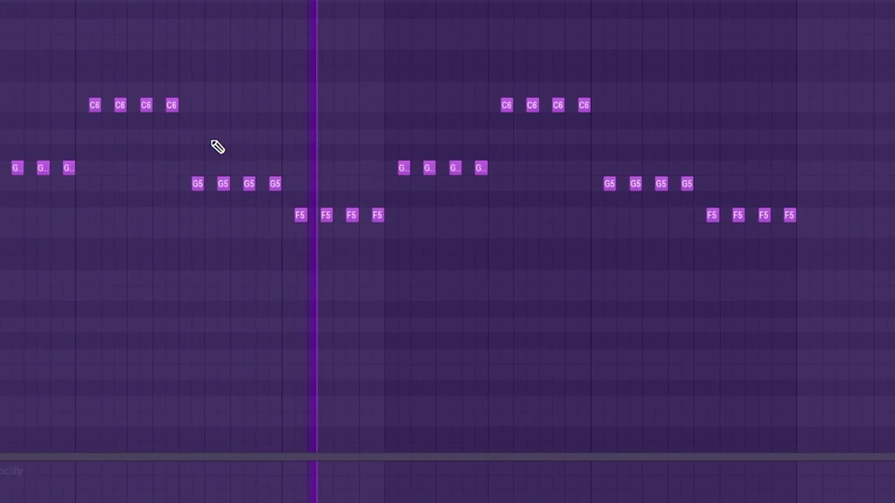
{"action": "key", "text": "space"}
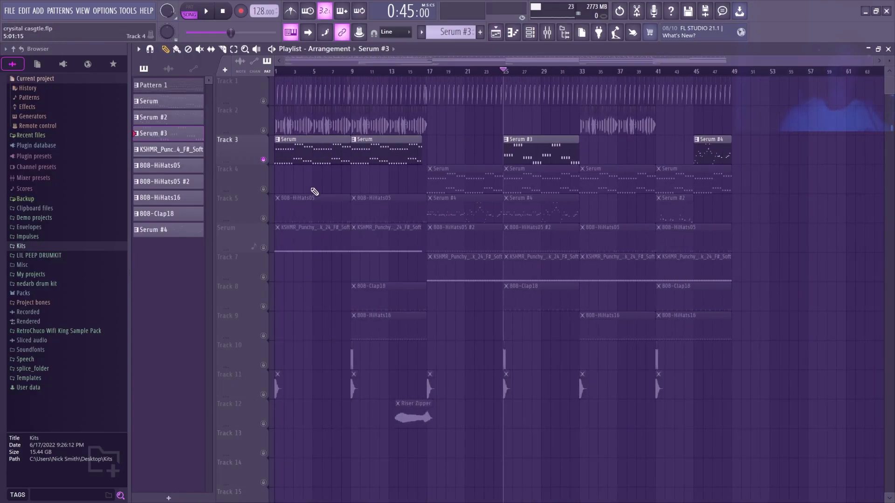
Step: Unmute Track 4 and Track 5 alongside Track 3, and select the Serum pattern clip at bar 25
{"action": "left_click", "coordinate": [263, 189]}
{"action": "left_click", "coordinate": [263, 218]}
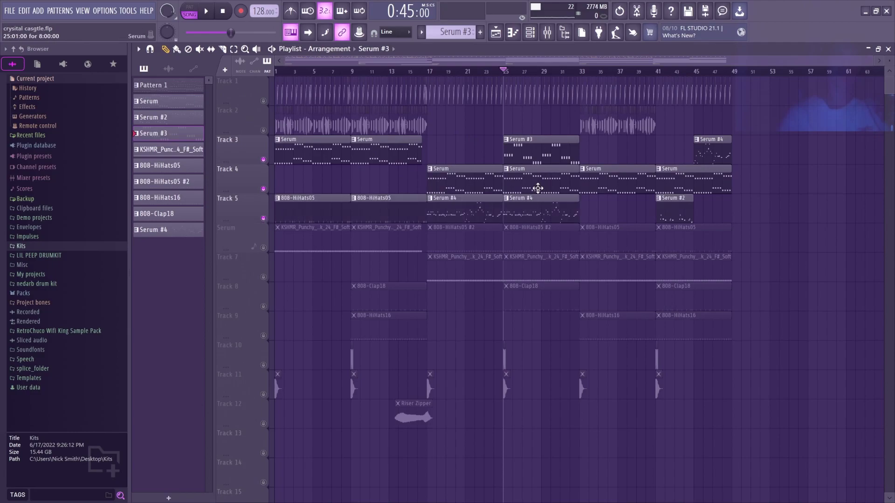
{"action": "left_click", "coordinate": [537, 189]}
Step: Inspect the Kickstart 2 effect on Insert 2 in the mixer, then close the plugin
{"action": "key", "text": "F9"}
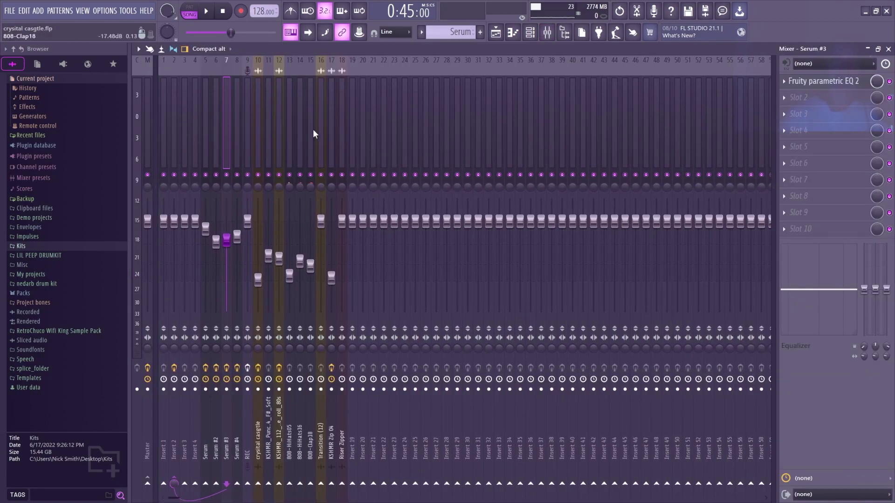
{"action": "left_click", "coordinate": [175, 132]}
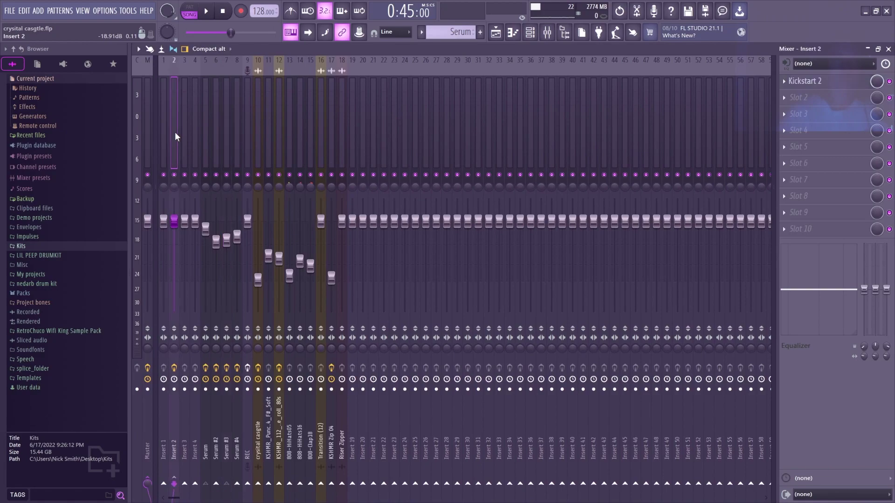
{"action": "left_click", "coordinate": [837, 83]}
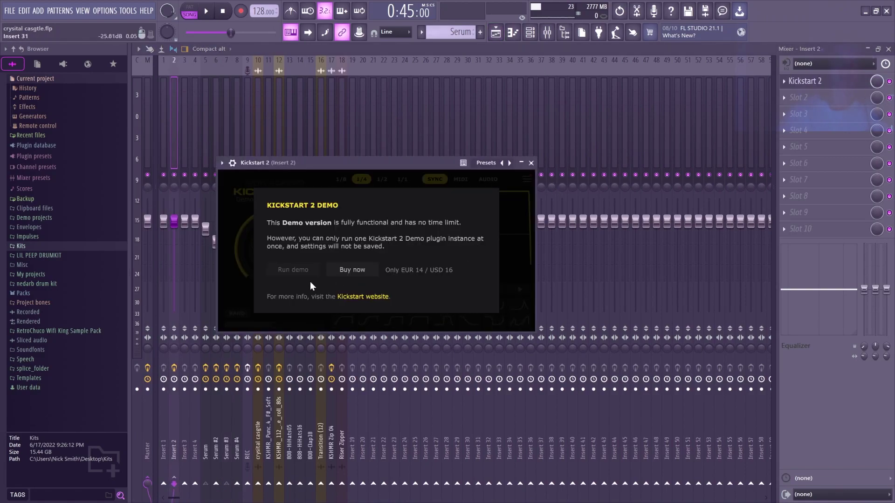
{"action": "left_click", "coordinate": [531, 163]}
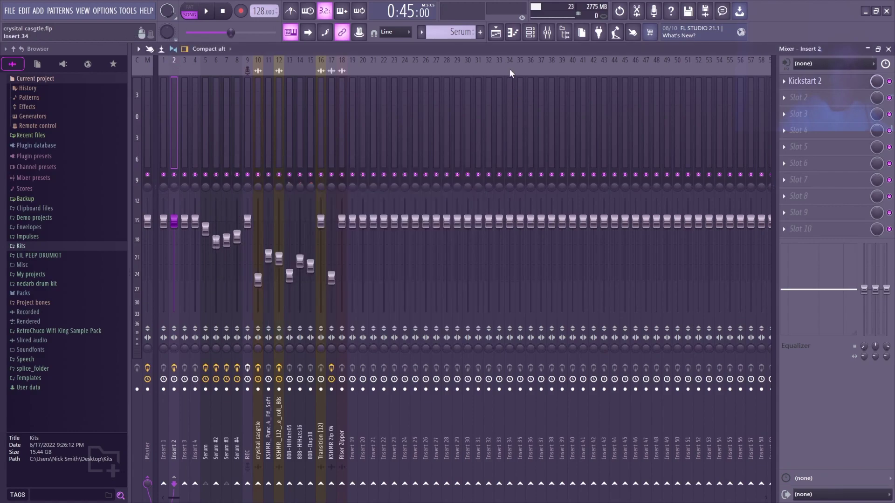
Step: Return to the playlist and play back the full arrangement from bar 17
{"action": "left_click", "coordinate": [495, 32]}
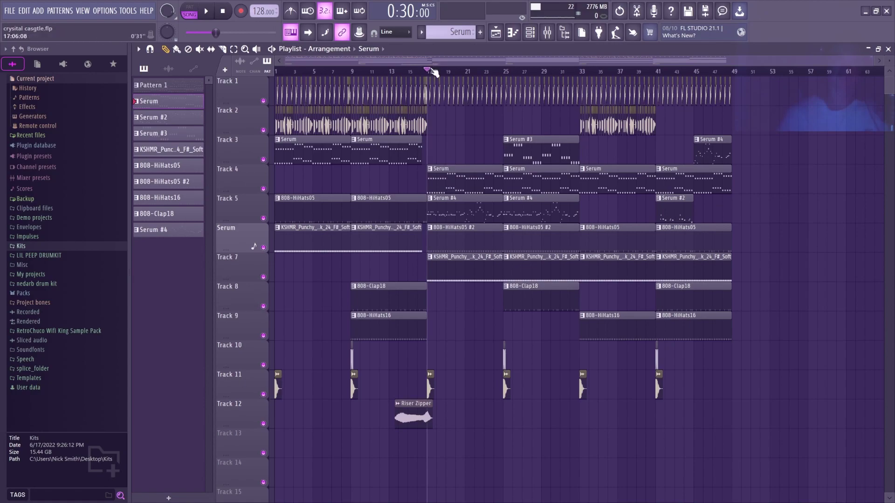
{"action": "key", "text": "space"}
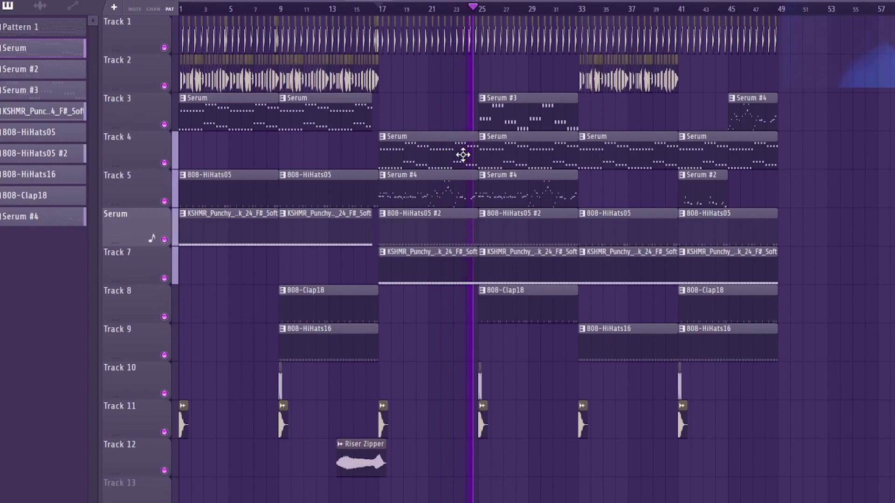
{"action": "key", "text": "space"}
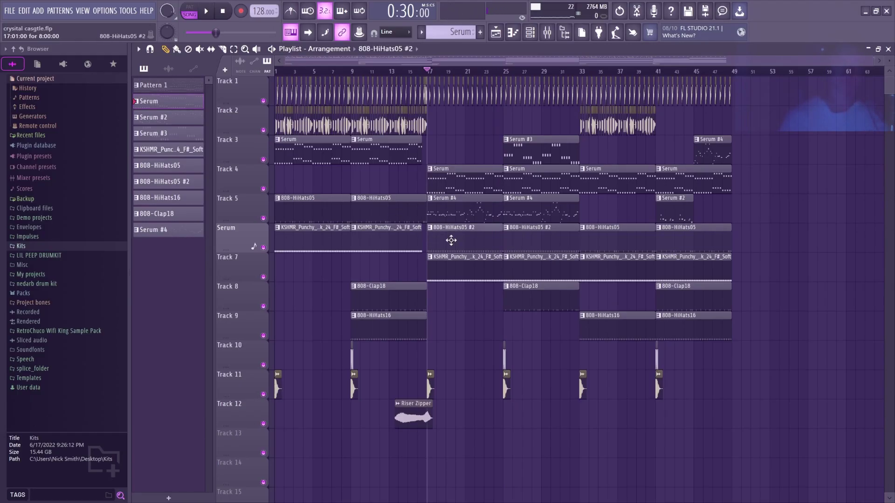
Step: Compare the piano roll notes of the 808-HiHats05 and 808-HiHats05 #2 patterns, then go back to the playlist
{"action": "double_click", "coordinate": [451, 241]}
{"action": "left_click", "coordinate": [496, 32]}
{"action": "left_click", "coordinate": [352, 72]}
{"action": "double_click", "coordinate": [399, 203]}
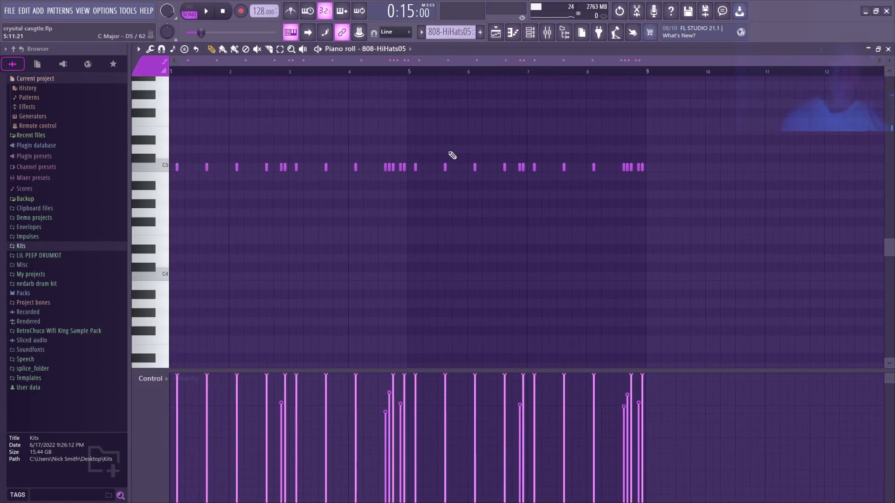
{"action": "scroll", "coordinate": [468, 36], "scroll_direction": "down", "scroll_amount": 1}
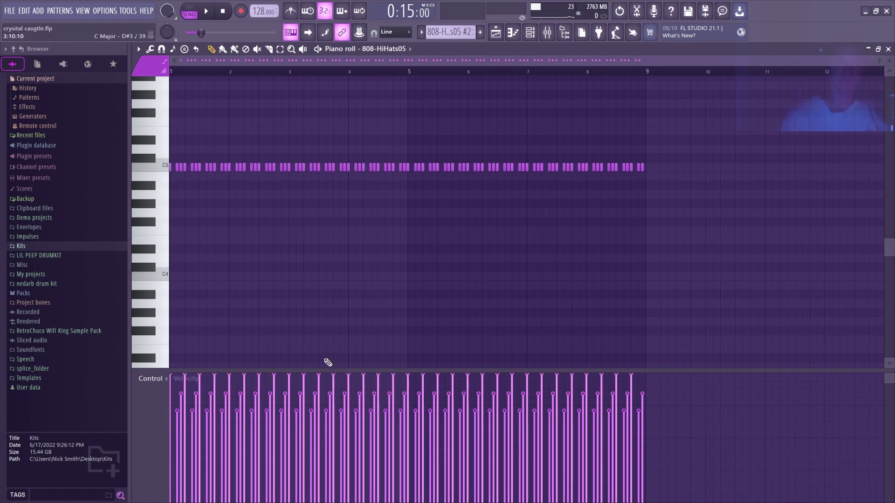
{"action": "key", "text": "F7"}
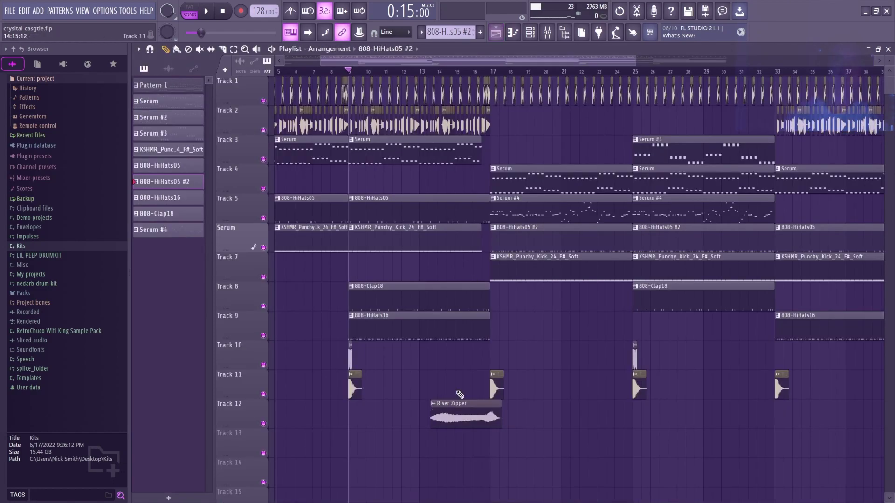
Step: Play back the full arrangement from the beginning of bar 1
{"action": "scroll", "coordinate": [388, 74], "scroll_direction": "down", "scroll_amount": 3}
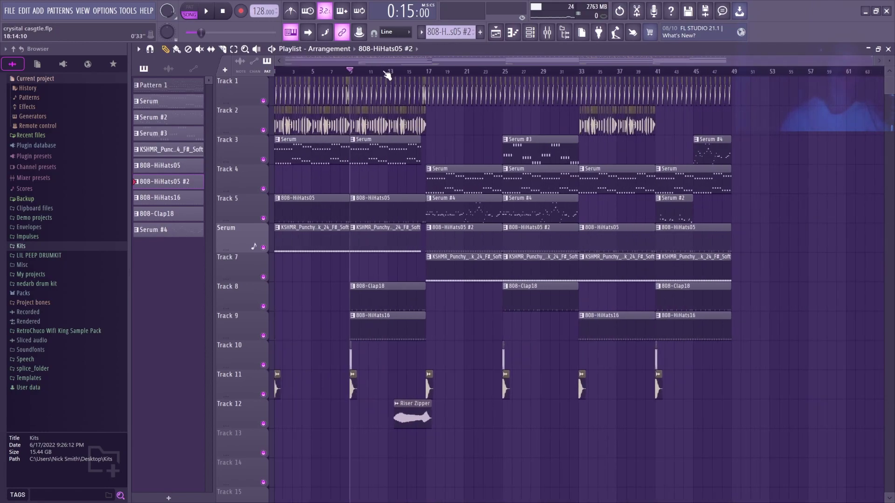
{"action": "left_click", "coordinate": [430, 71]}
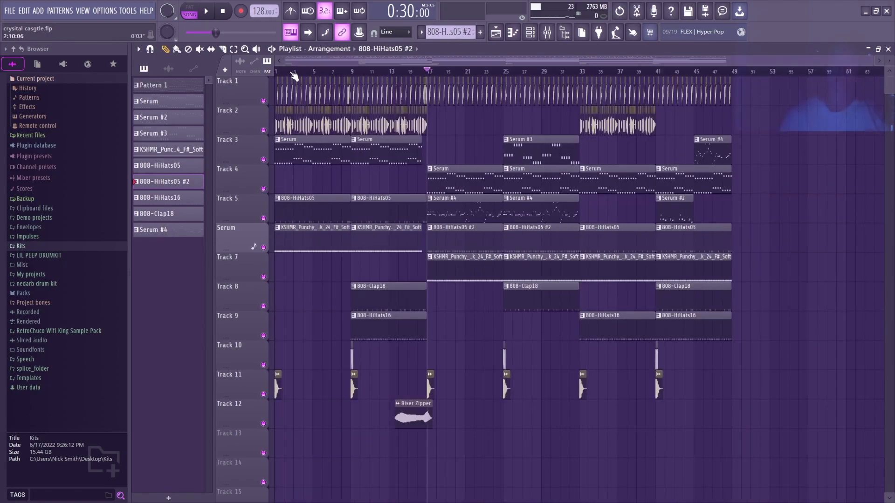
{"action": "scroll", "coordinate": [278, 73], "scroll_direction": "up", "scroll_amount": 3}
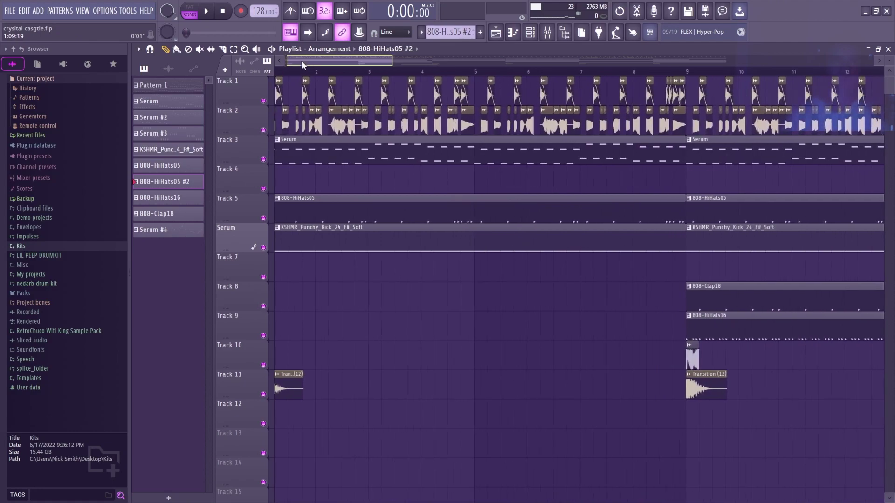
{"action": "key", "text": "space"}
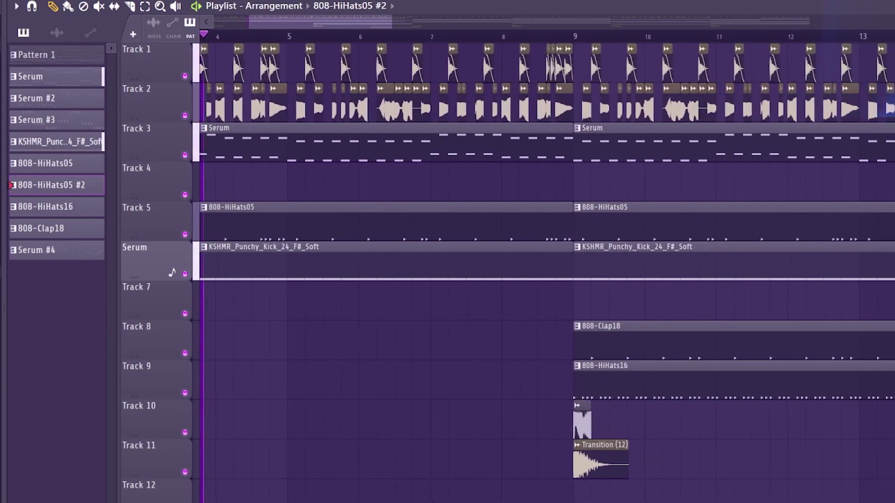
{"action": "scroll", "coordinate": [542, 273], "scroll_direction": "up", "scroll_amount": 1}
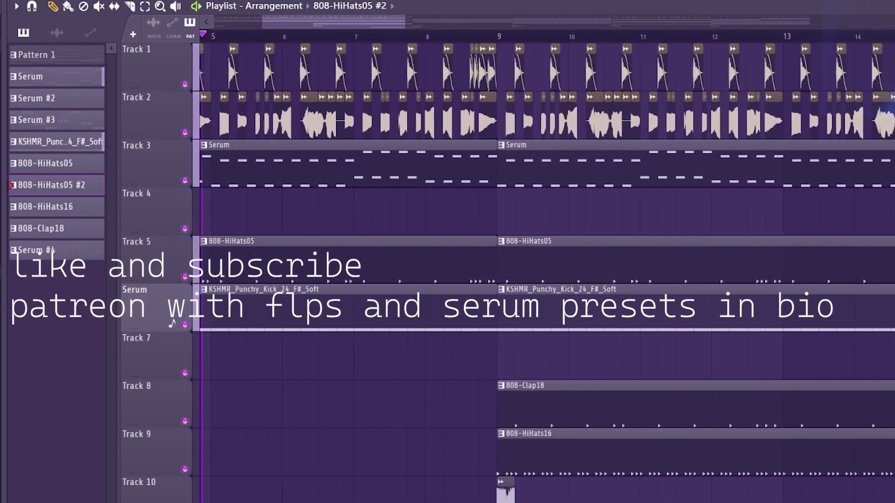